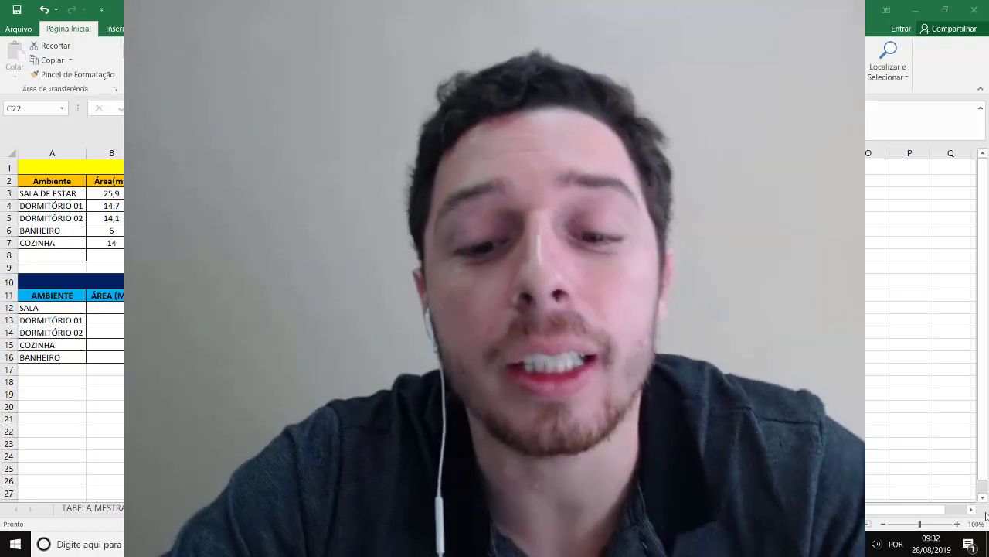
Switch to AutoCAD and zoom out until the whole aula FINAL.dwg floor plan is visible.
key("alt+Tab")
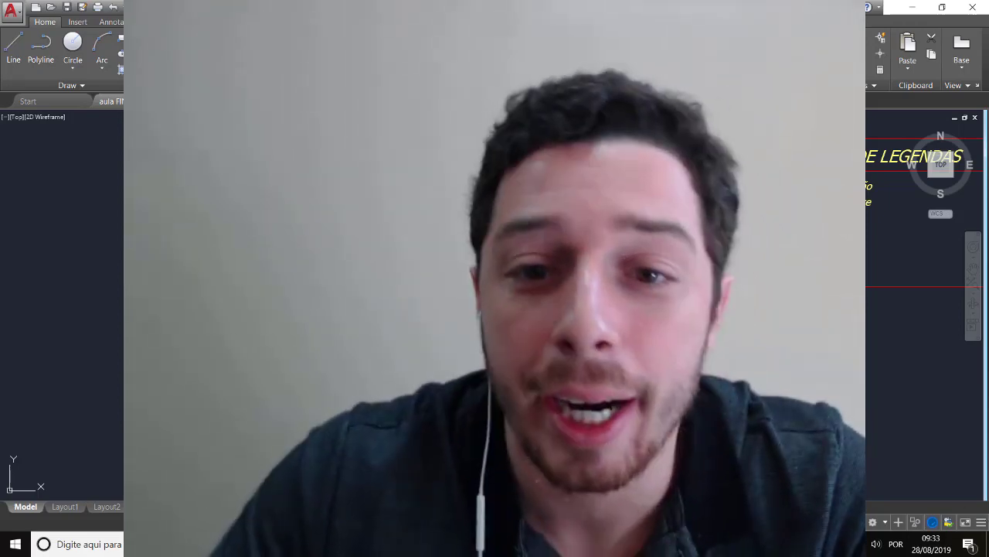
scroll(494, 309, "down", 2)
scroll(495, 309, "down", 5)
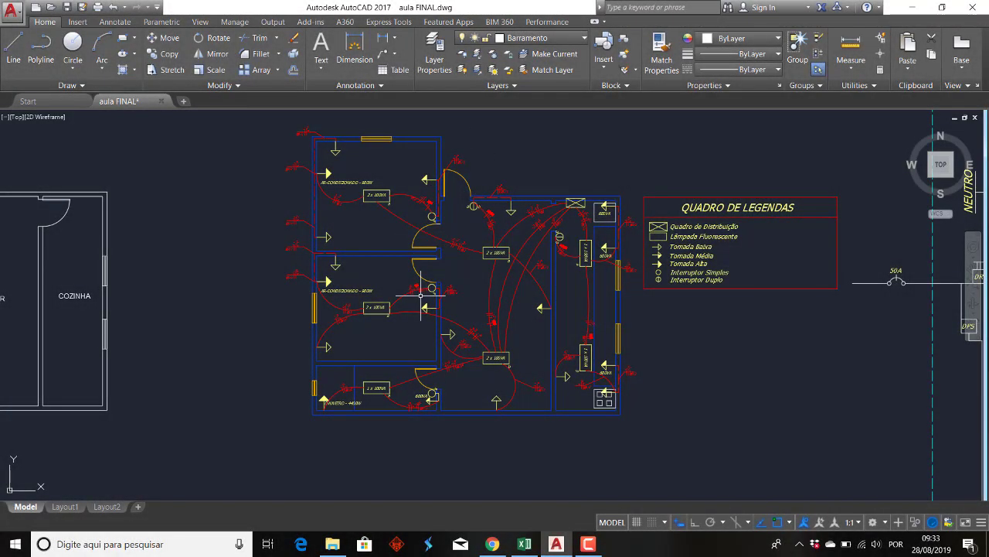
Bring up the Excel workbook with the empty second load-forecast table.
key("alt+Tab")
key("alt+Tab")
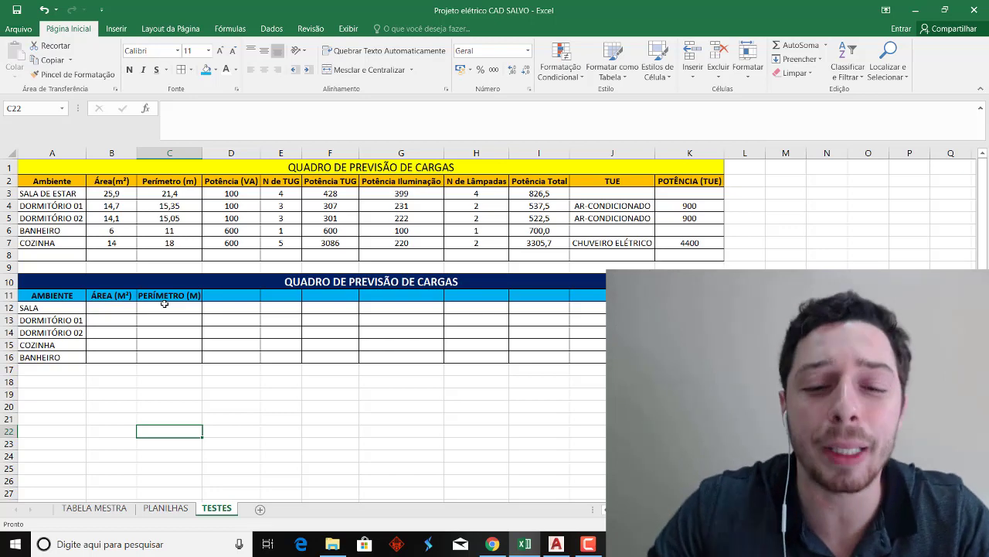
Return to the AutoCAD floor plan aula FINAL.dwg.
key("alt+Tab")
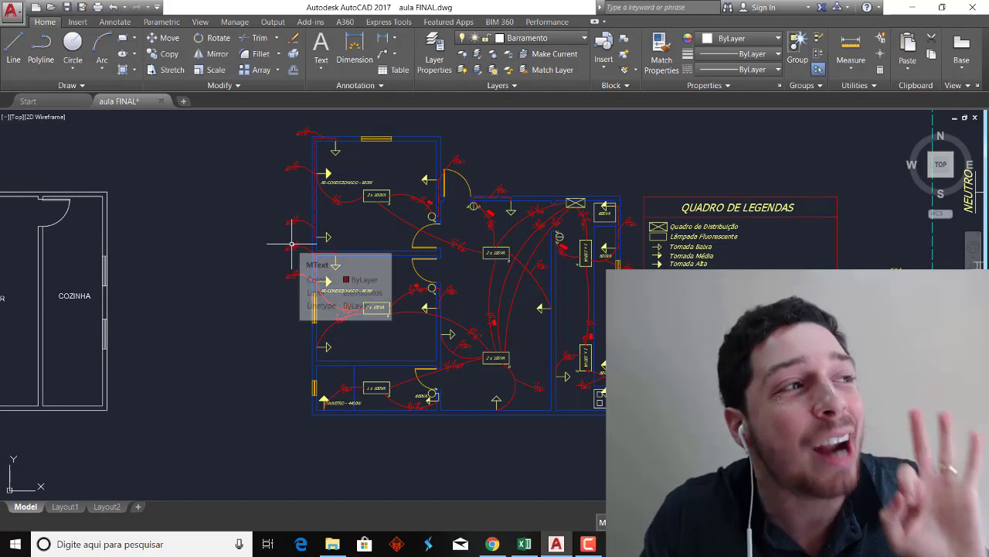
mouse_move(292, 245)
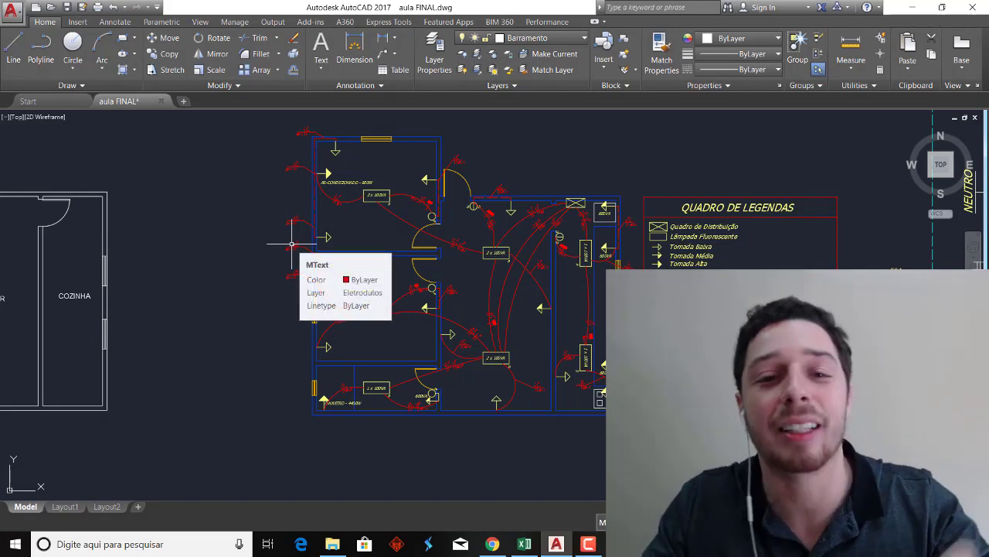
Start the AREA measurement and pick the first two corners of the top-left bedroom.
scroll(396, 144, "up", 3)
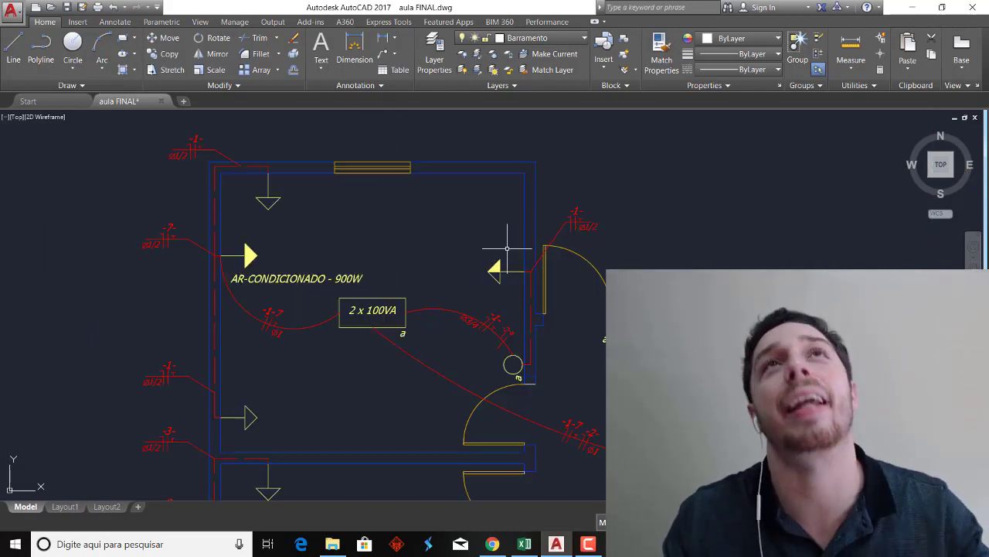
scroll(486, 238, "down", 2)
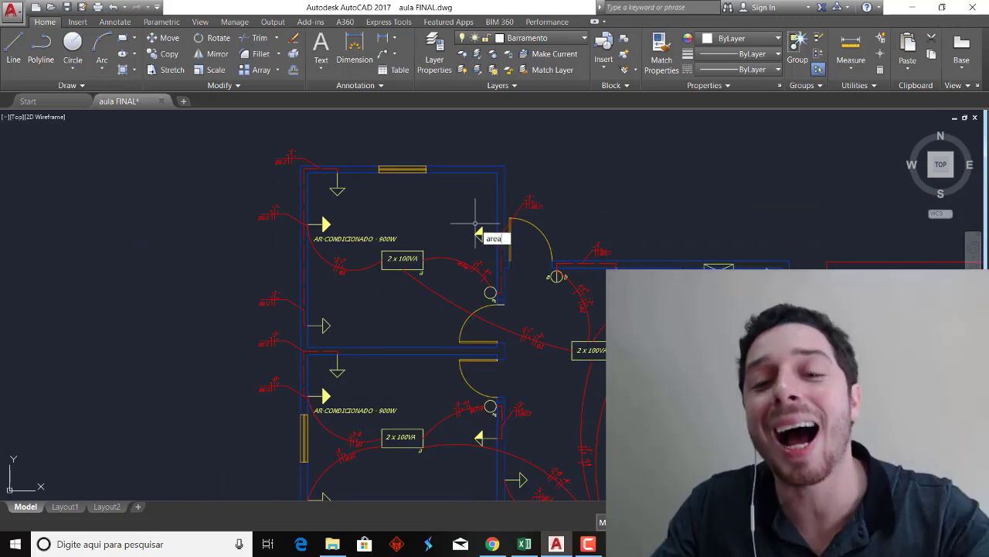
key("Return")
scroll(493, 235, "up", 5)
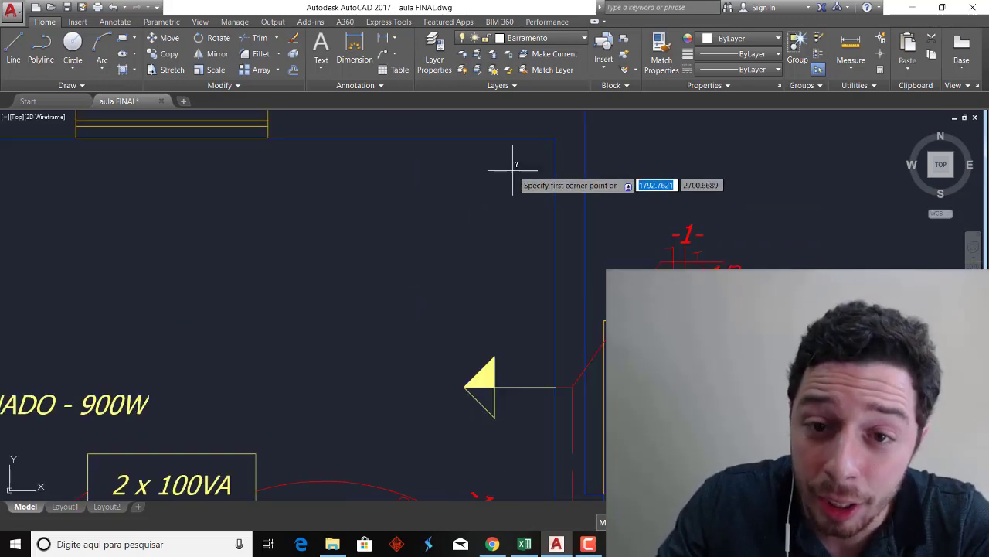
scroll(564, 210, "down", 5)
scroll(564, 211, "up", 3)
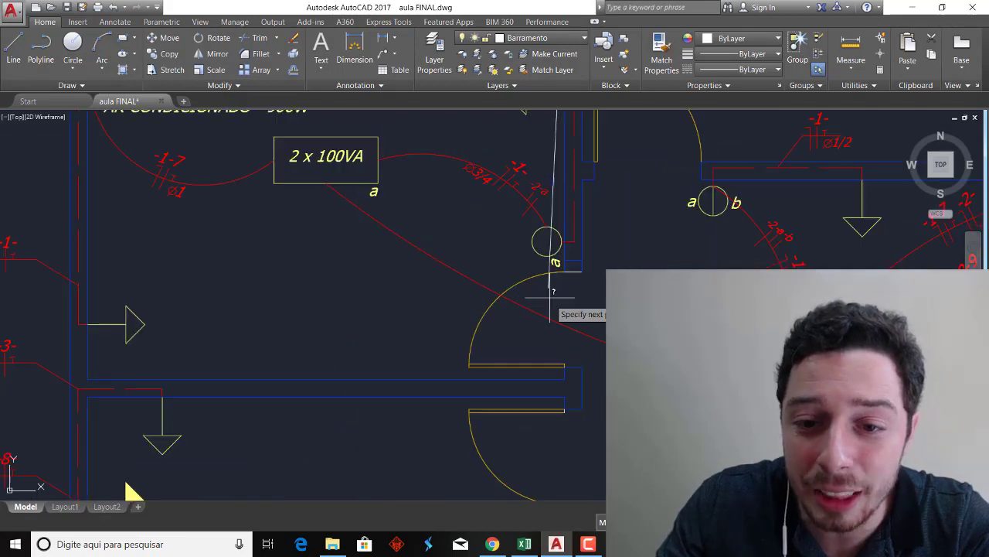
scroll(552, 276, "up", 5)
left_click(570, 463)
scroll(569, 463, "down", 5)
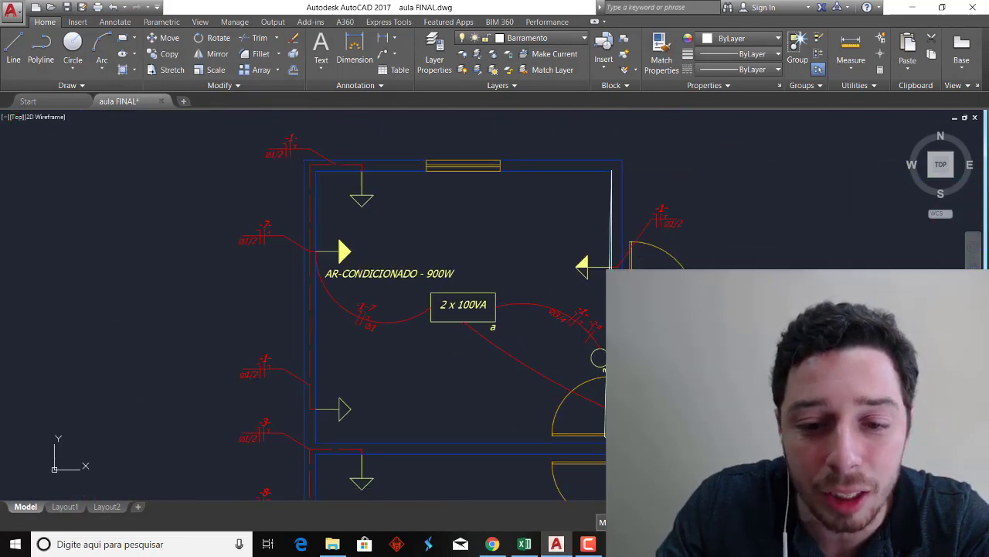
scroll(497, 327, "up", 5)
left_click(225, 436)
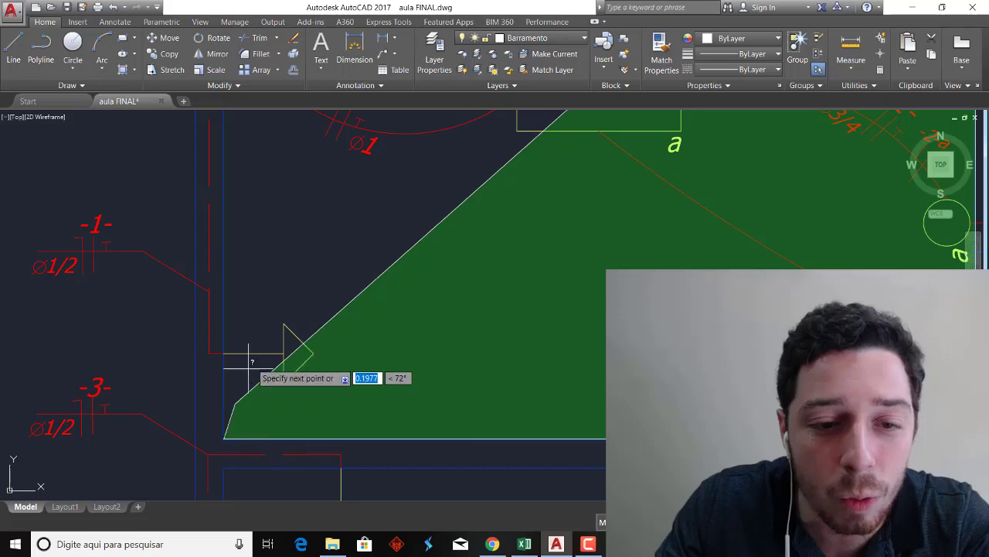
Close the bedroom outline to get area 14.7 and perimeter 15.35, then go back to Excel.
scroll(287, 276, "down", 5)
scroll(294, 346, "up", 5)
scroll(286, 332, "up", 2)
scroll(174, 117, "up", 2)
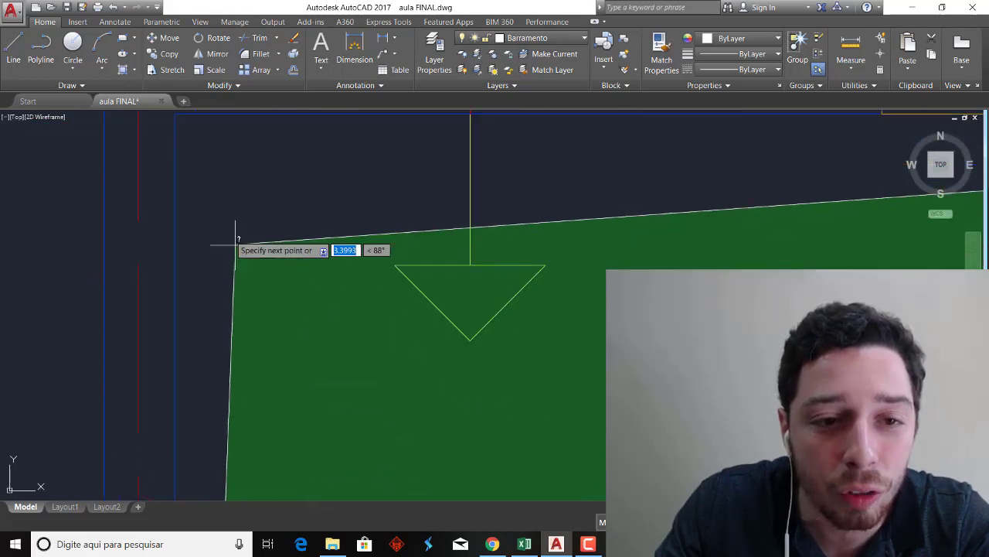
scroll(174, 112, "down", 4)
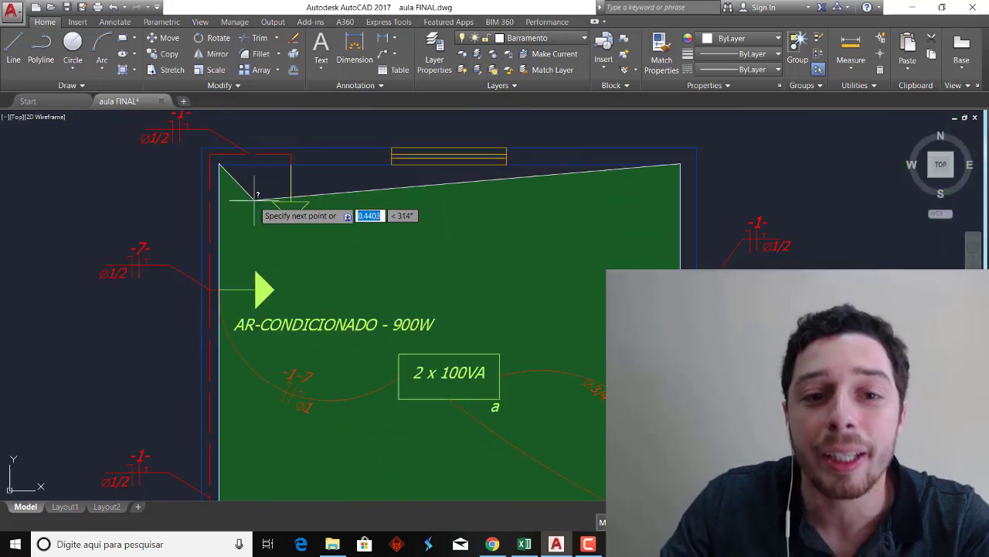
scroll(231, 186, "down", 2)
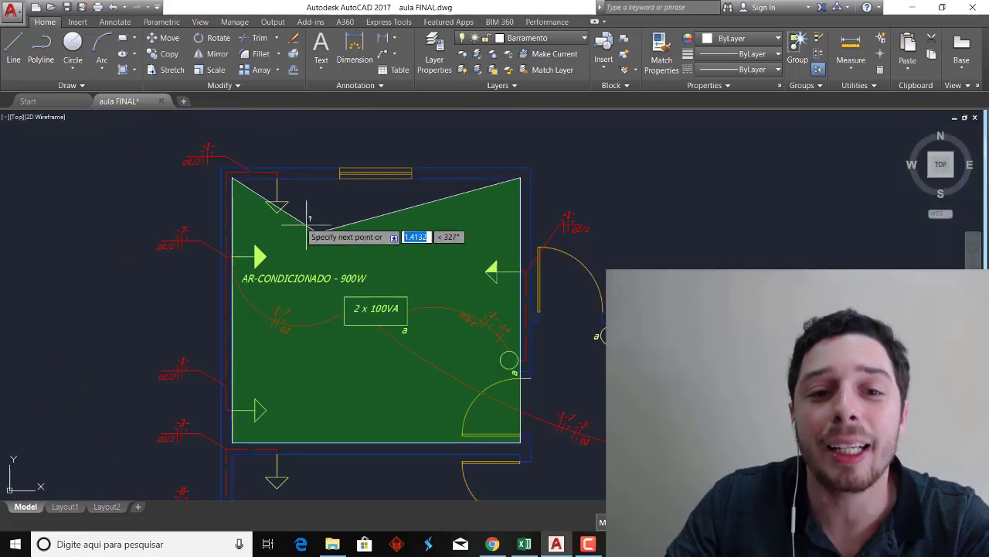
left_click(233, 181)
key("Return")
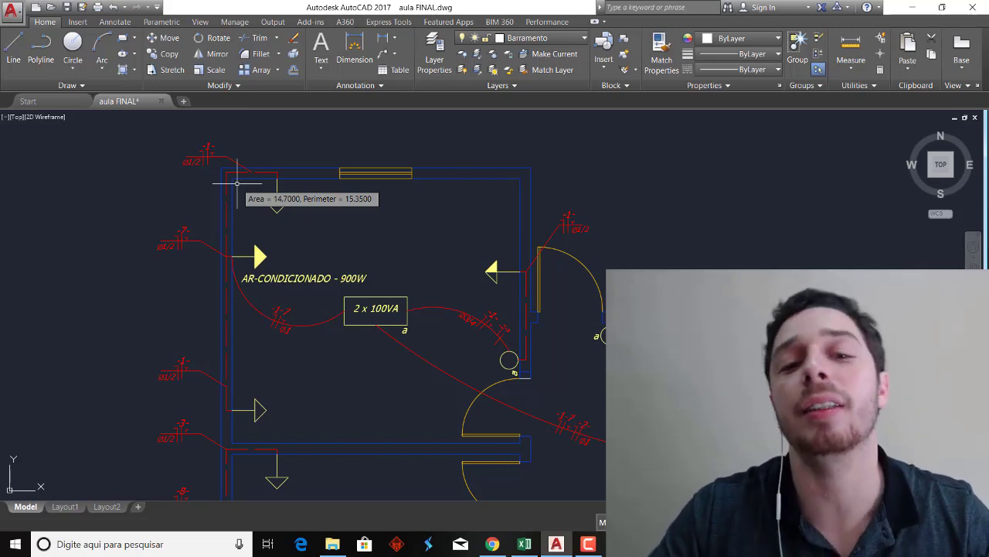
key("alt+Tab")
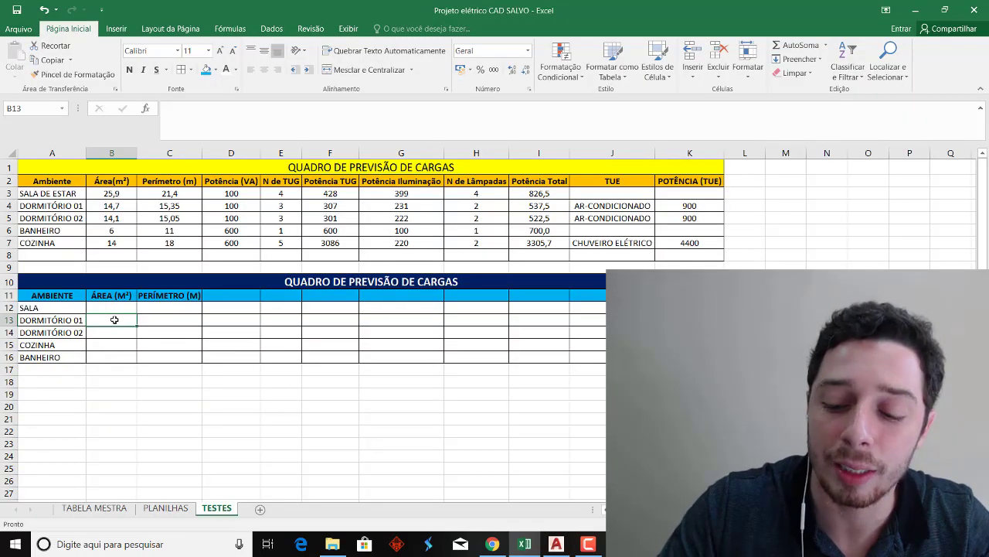
Enter 15 in B13 and 16 in C13 for DORMITÓRIO 01.
type("15")
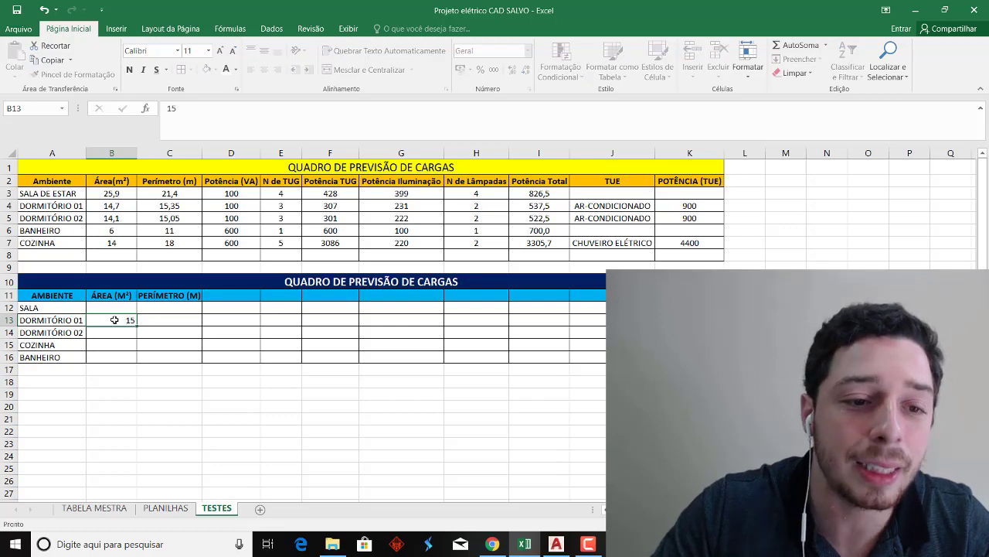
key("Tab")
type("1")
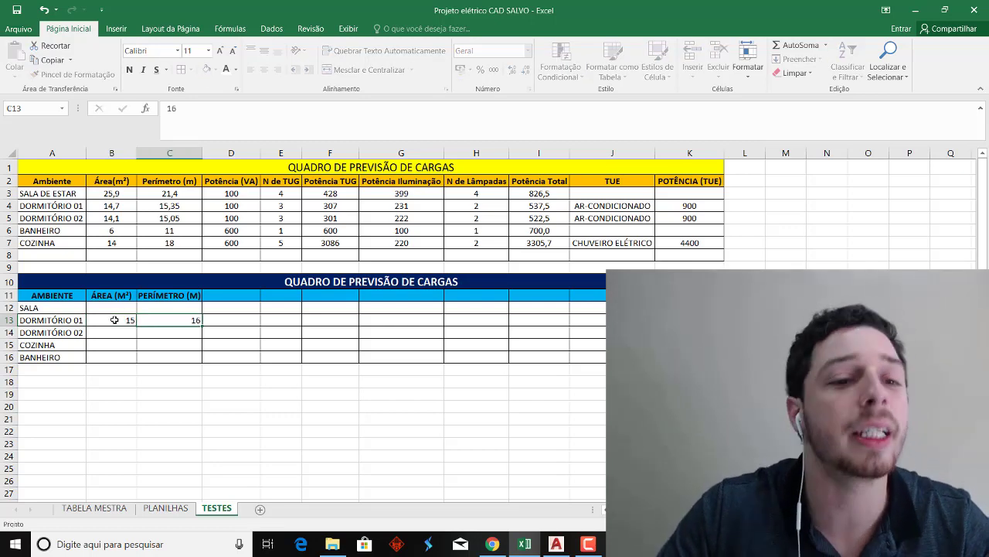
key("Return")
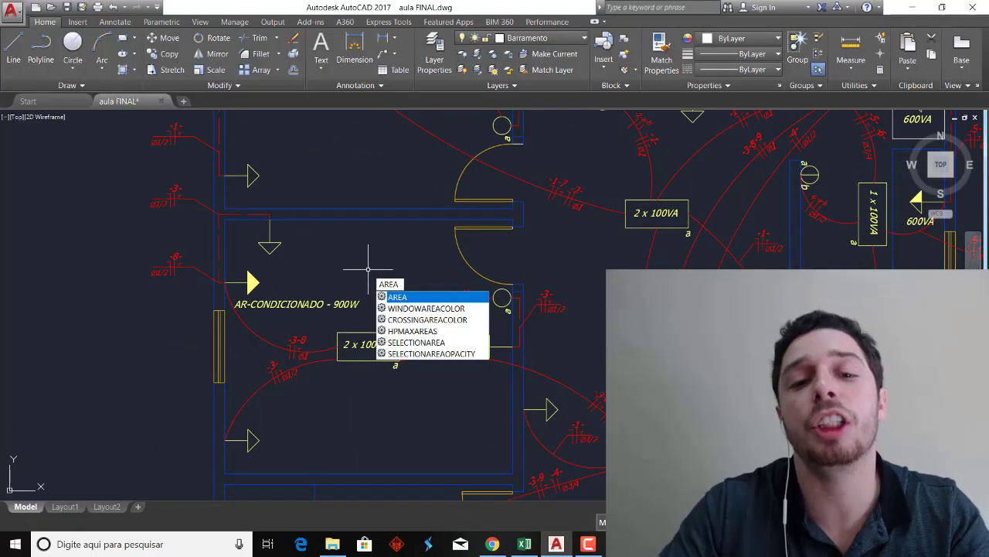
Measure the second bedroom's four corners with AREA: area 14.1, perimeter 15.05.
key("Return")
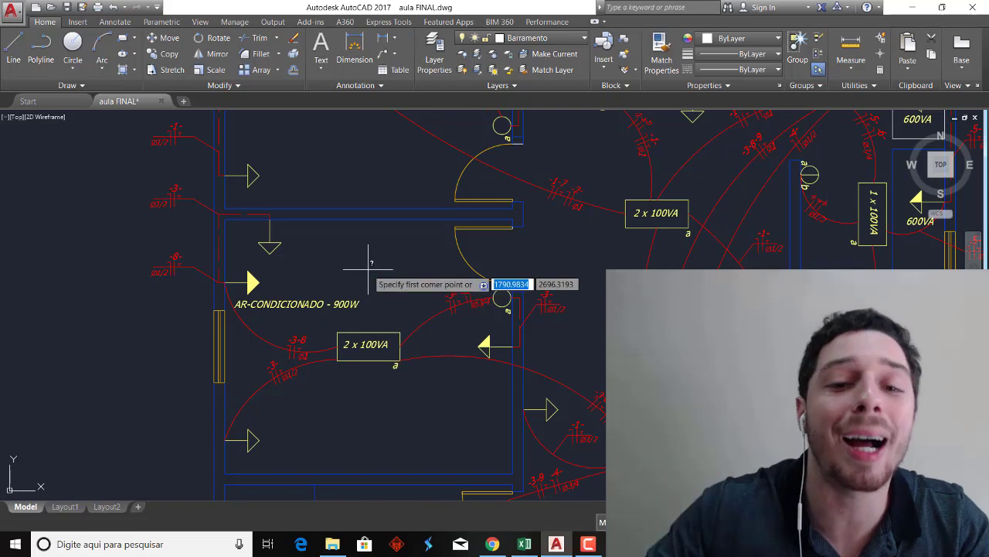
scroll(232, 215, "up", 2)
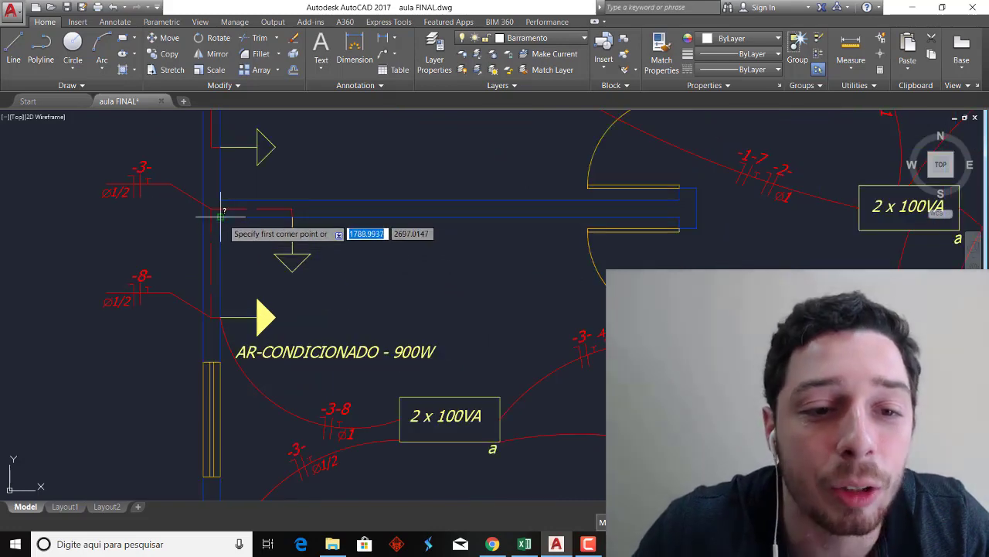
left_click(220, 217)
left_click(680, 217)
scroll(680, 216, "down", 3)
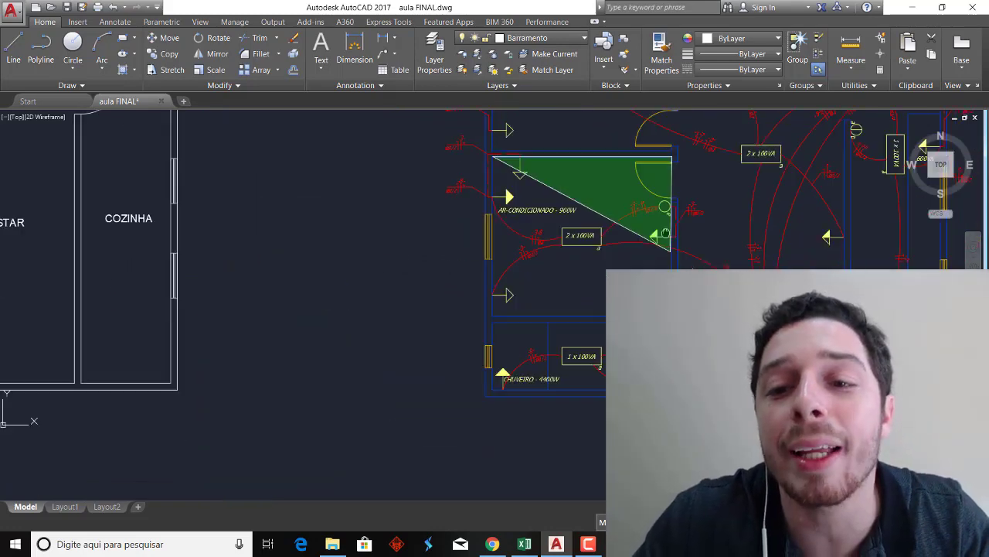
scroll(670, 309, "up", 4)
left_click(674, 296)
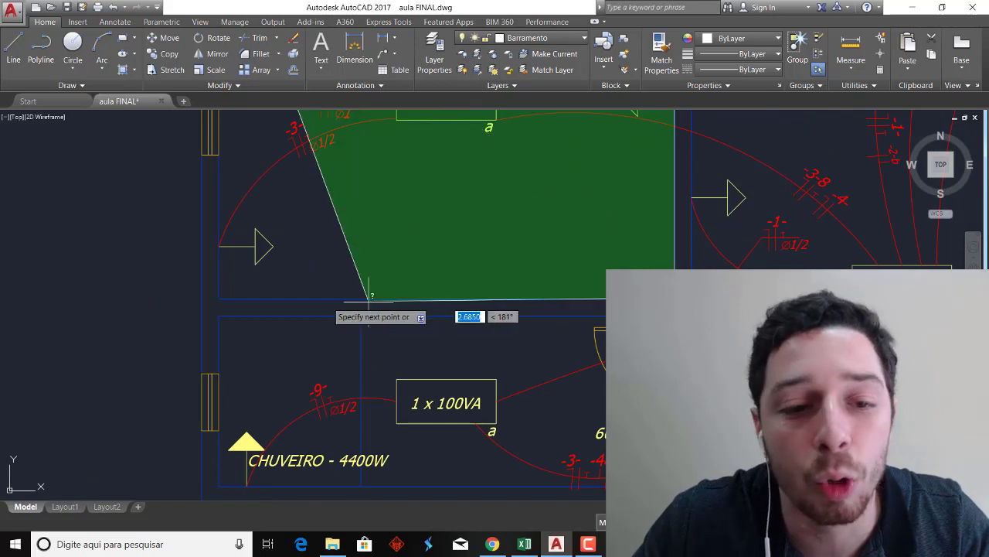
left_click(227, 295)
scroll(228, 295, "down", 5)
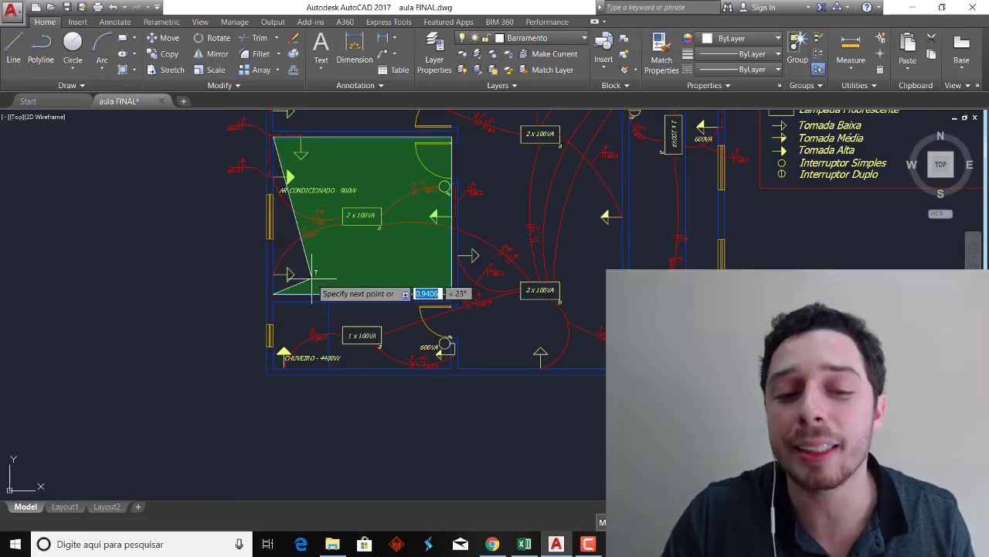
key("Return")
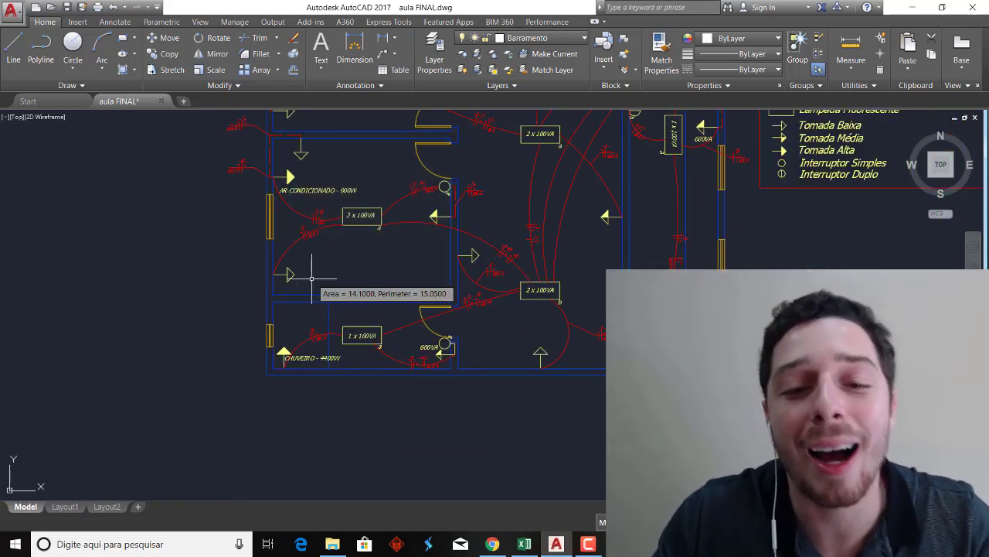
Enter 14 in B14 and 15 in C14 for DORMITÓRIO 02, then return to AutoCAD.
key("alt+Tab")
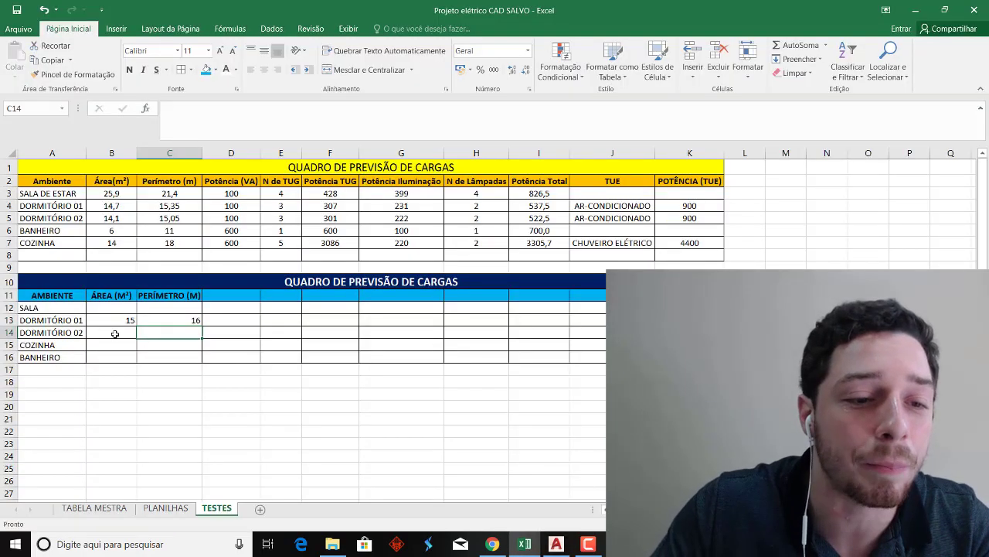
left_click(115, 333)
type("14")
key("Tab")
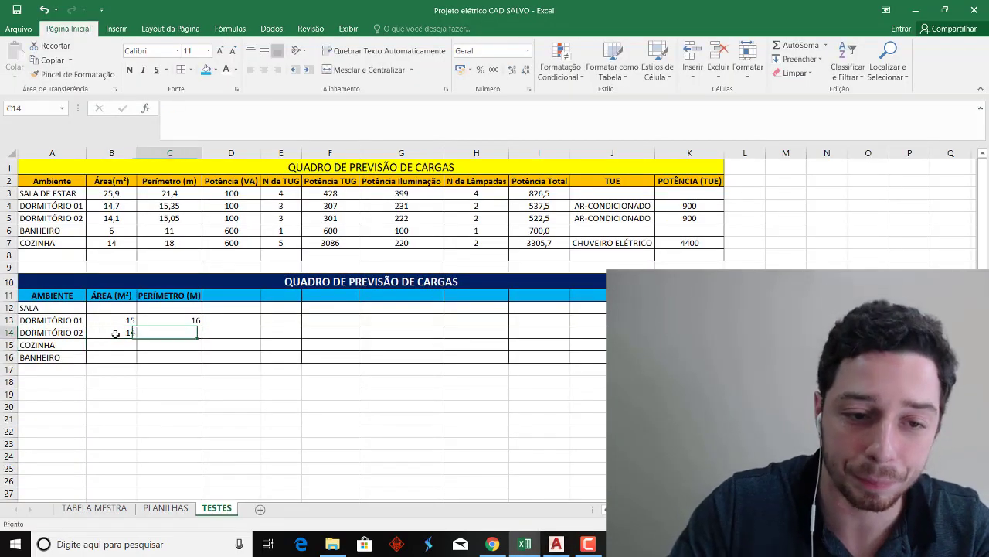
type("15")
key("Return")
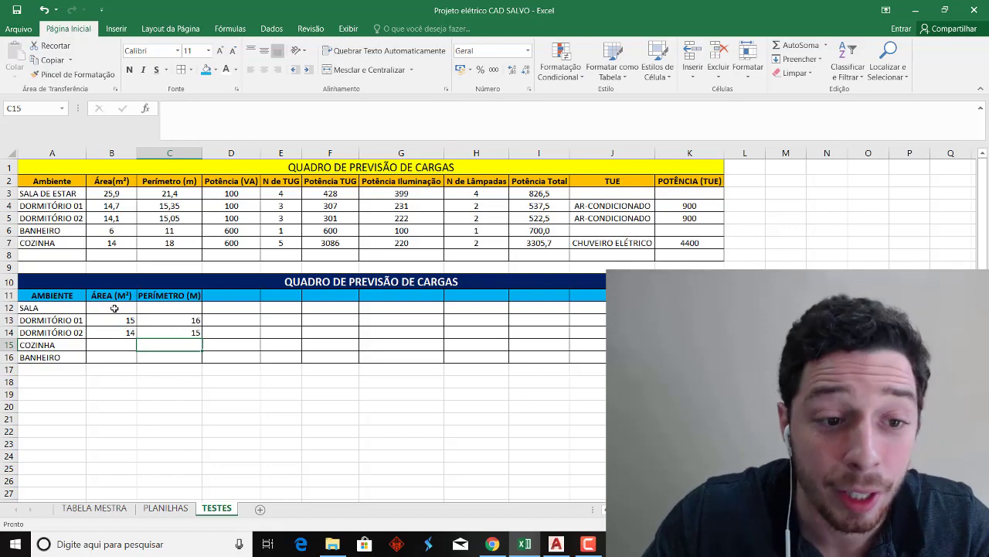
left_click(114, 307)
key("alt+Tab")
scroll(538, 287, "down", 1)
Begin an AREA outline around the bathroom, then abandon that attempt.
scroll(333, 334, "up", 2)
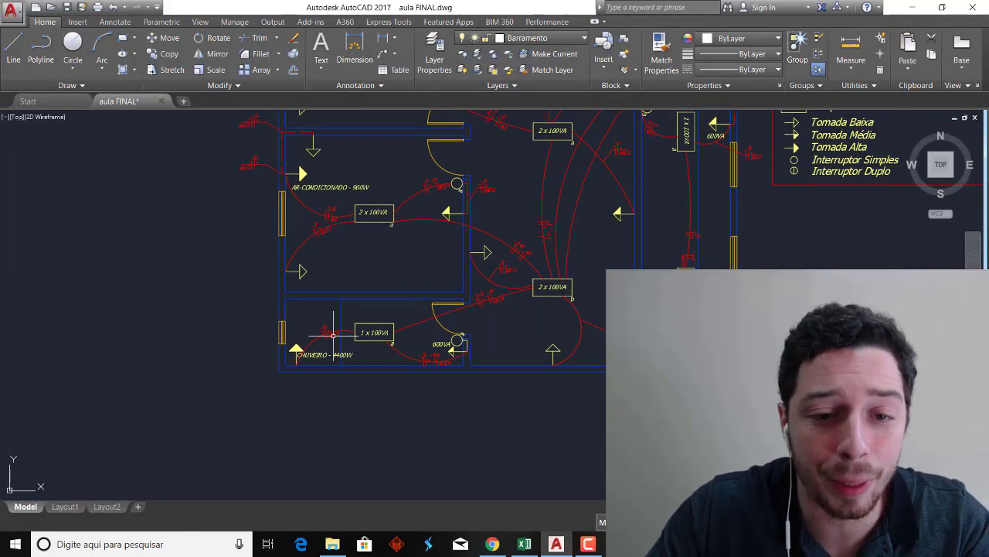
key("Return")
scroll(261, 343, "up", 3)
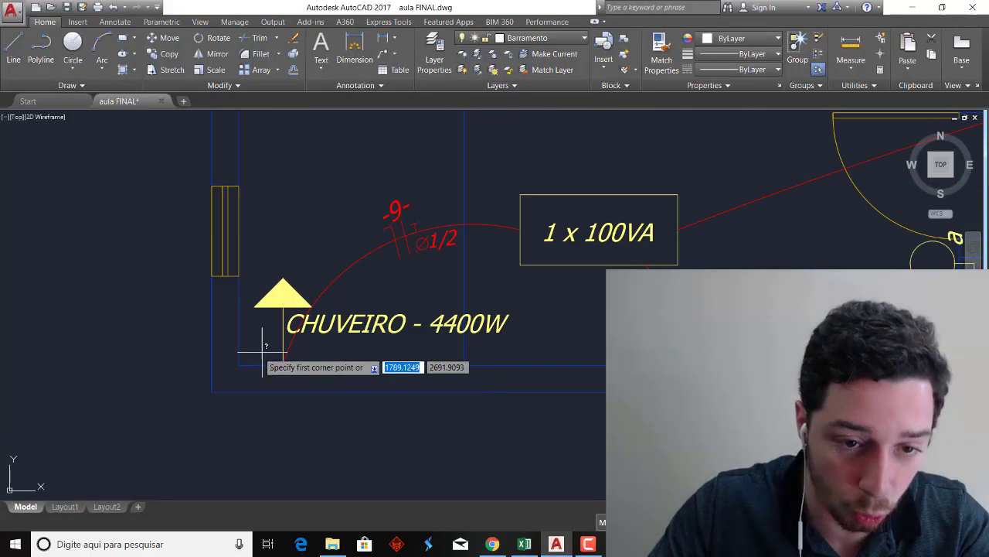
scroll(241, 357, "up", 1)
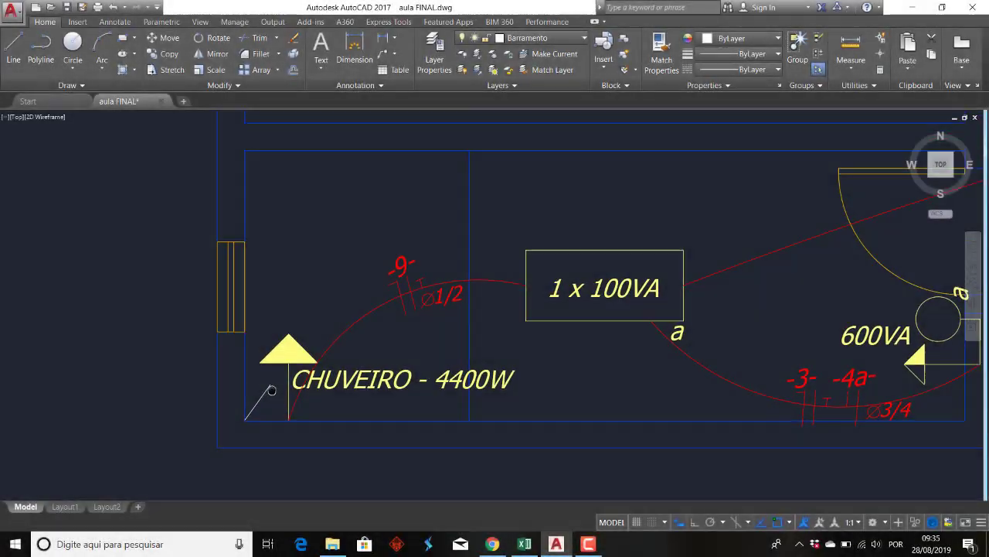
left_click(245, 425)
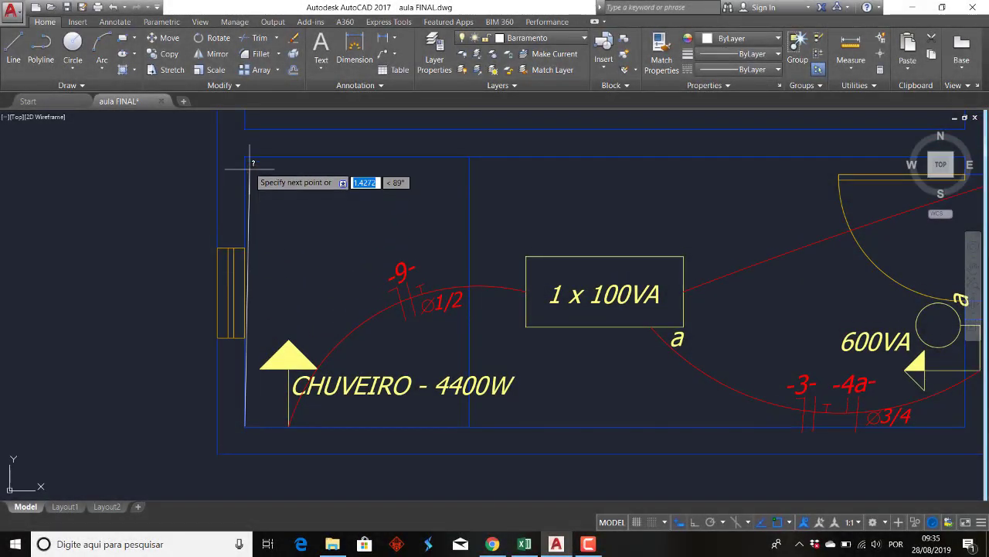
left_click(247, 155)
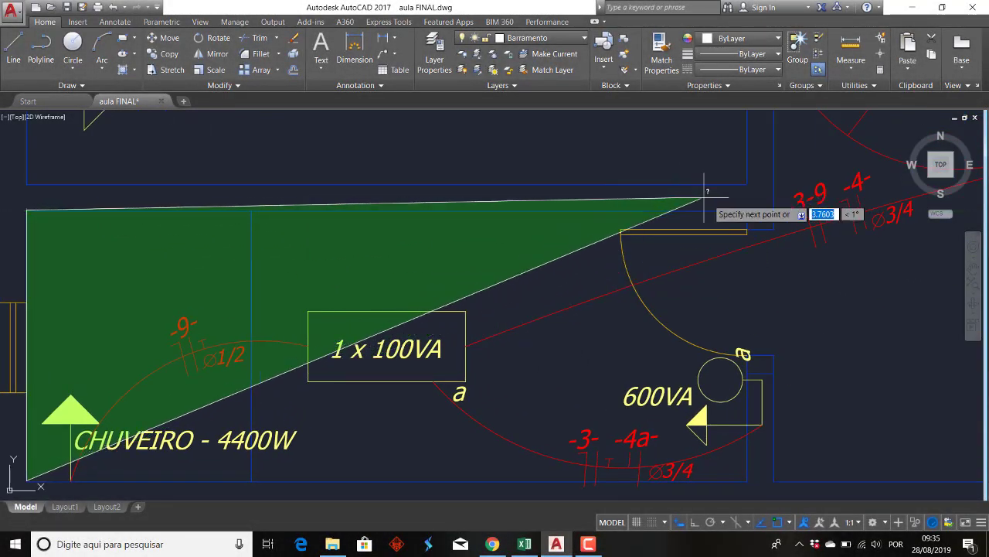
left_click(748, 210)
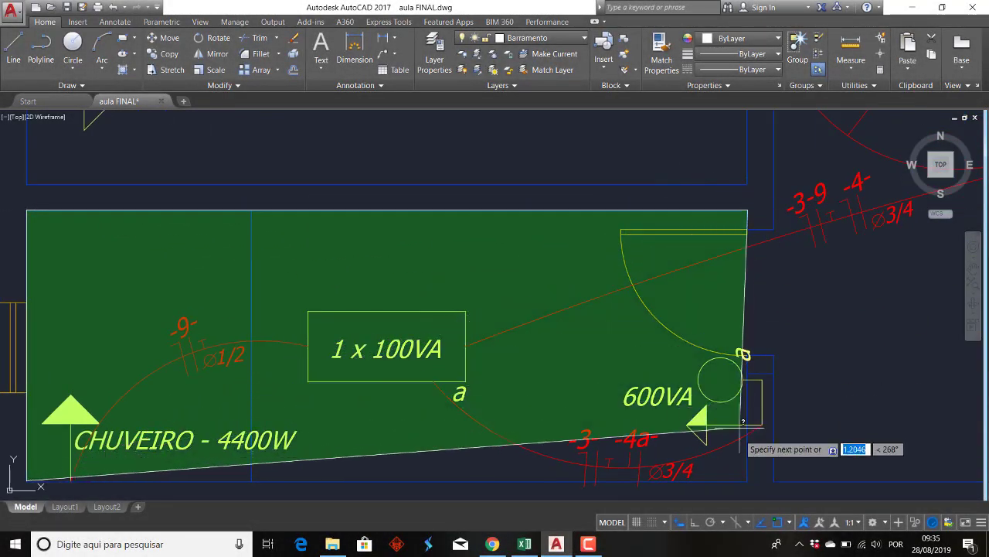
left_click(748, 480)
key("Return")
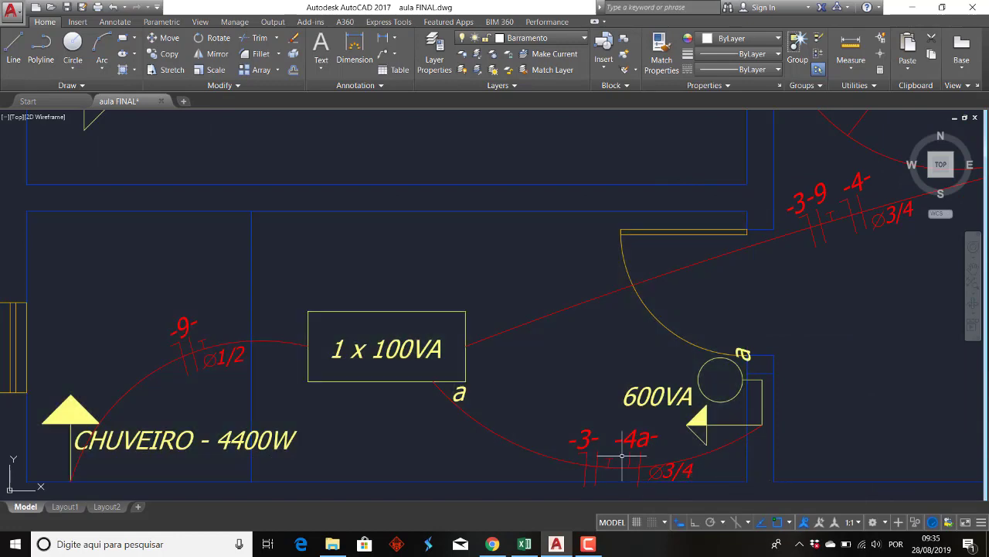
Re-measure the bathroom's four corners with AREA: area 6, perimeter 11.
scroll(610, 359, "down", 1)
scroll(579, 324, "down", 3)
key("Return")
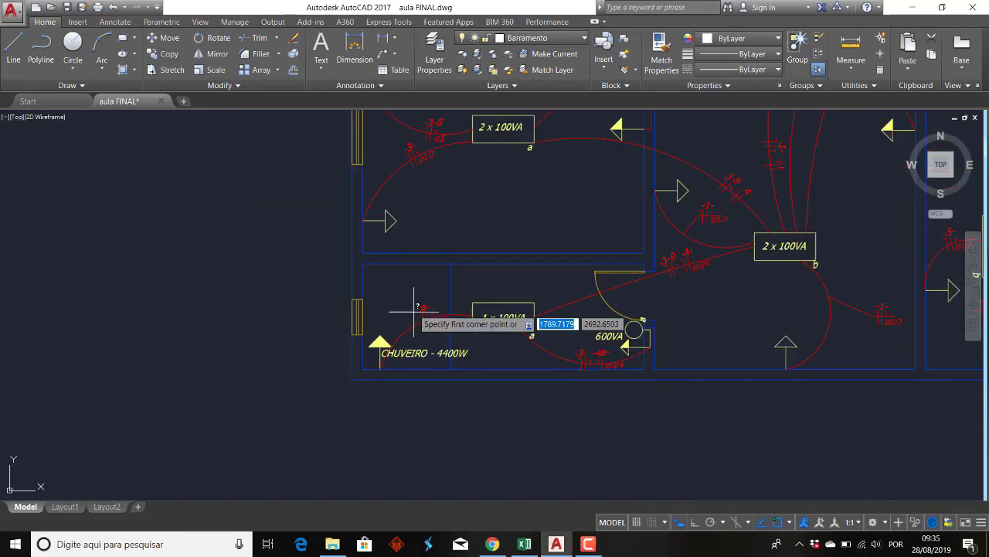
scroll(378, 318, "up", 2)
left_click(347, 419)
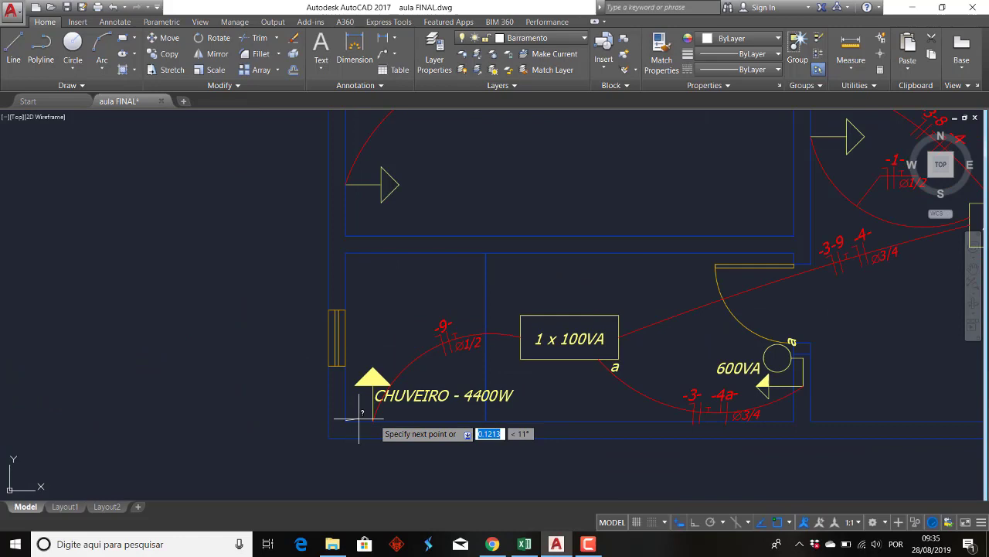
left_click(795, 420)
left_click(794, 252)
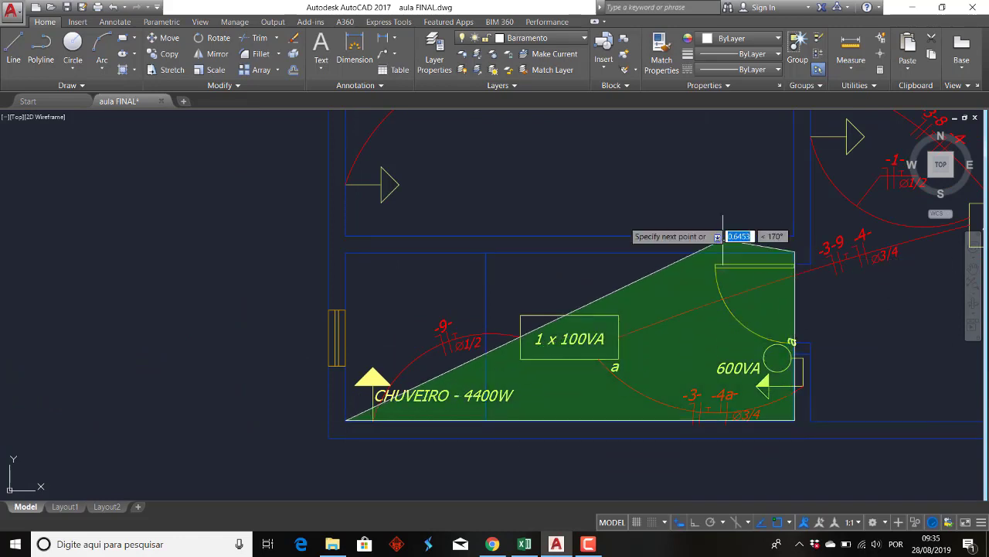
left_click(345, 252)
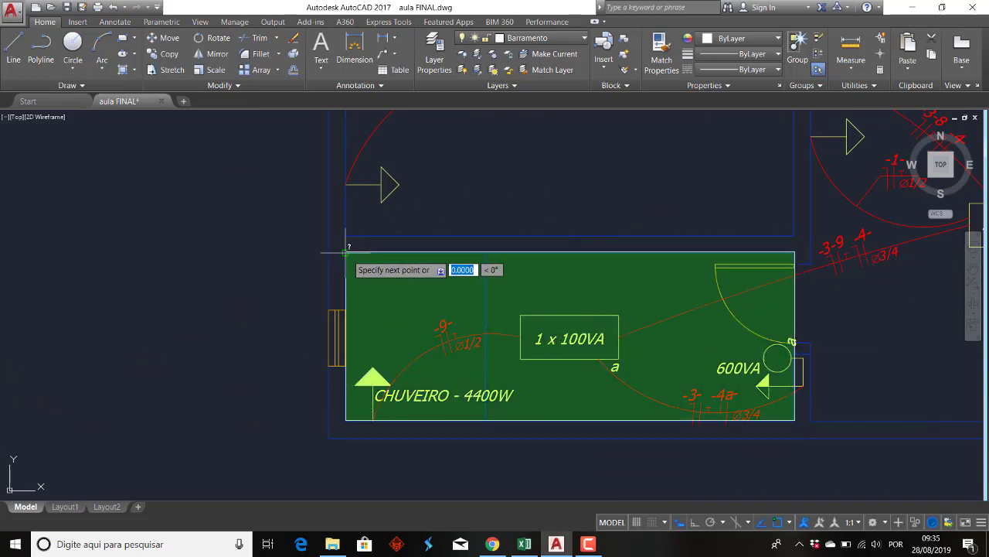
key("Return")
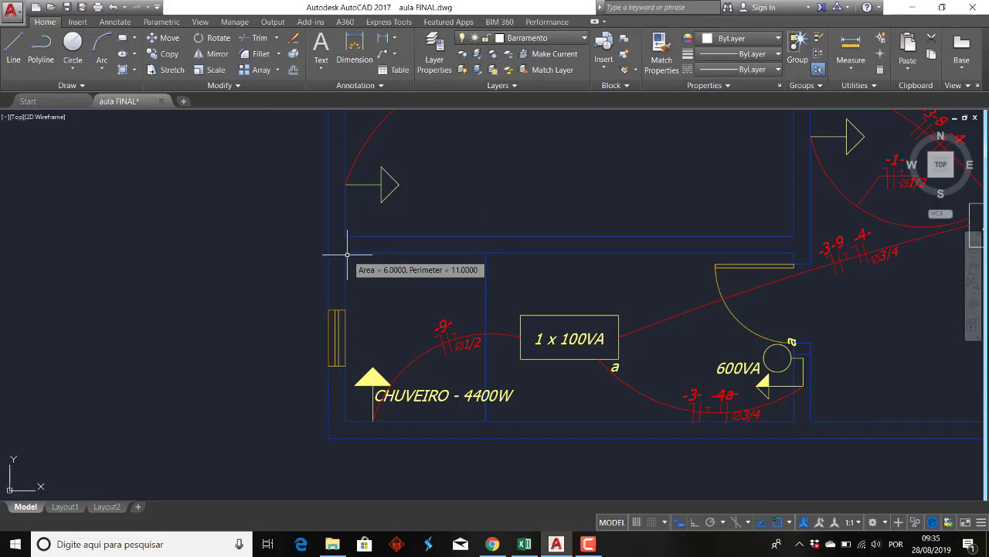
Enter the bathroom's area 6 and perimeter 11 in Excel's BANHEIRO row.
key("alt+Tab")
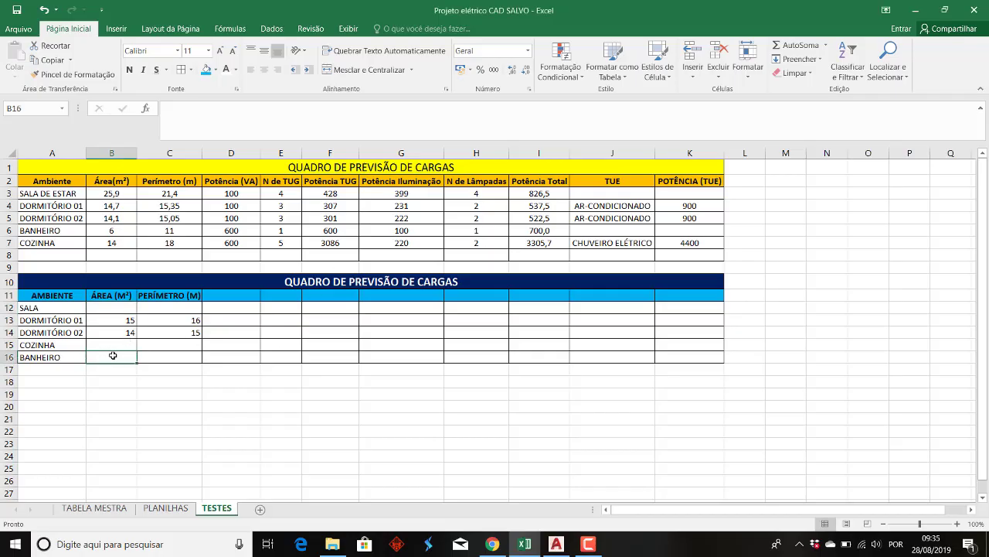
type("6")
left_click(172, 358)
type("11")
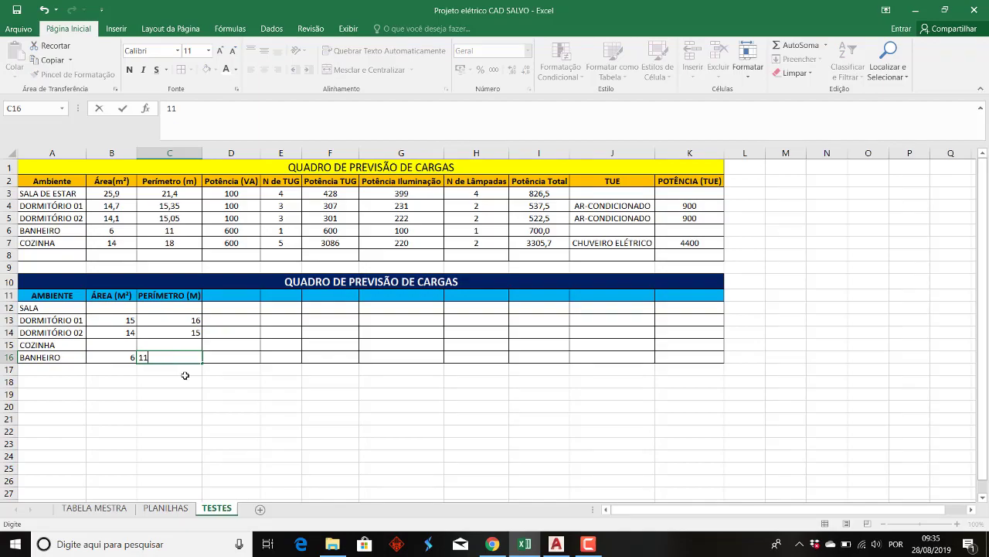
left_click(141, 365)
Pan to the kitchen and measure its corners with AREA: area 14, perimeter 18.
key("alt+Tab")
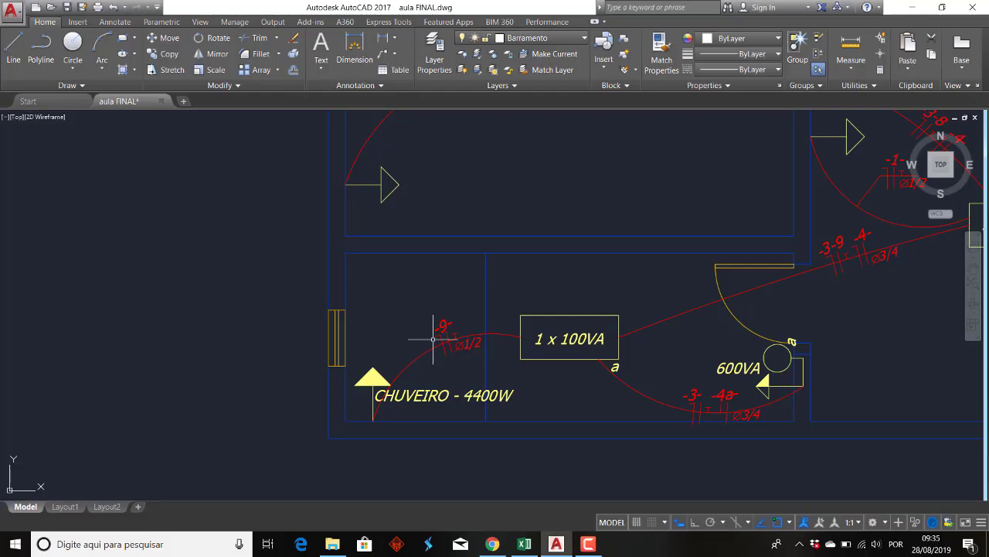
scroll(592, 330, "down", 2)
left_click_drag(668, 294, 562, 358)
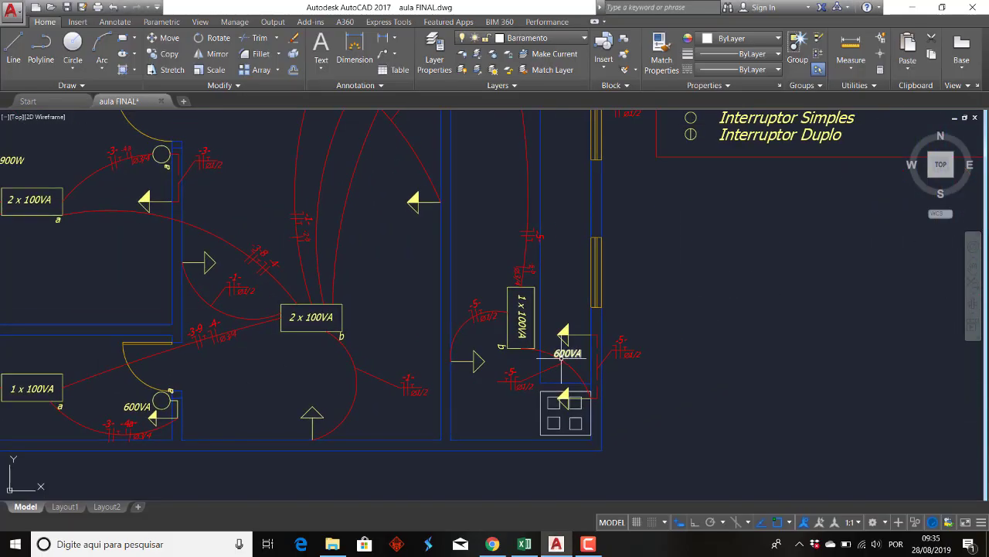
type("area")
key("Return")
scroll(482, 443, "up", 3)
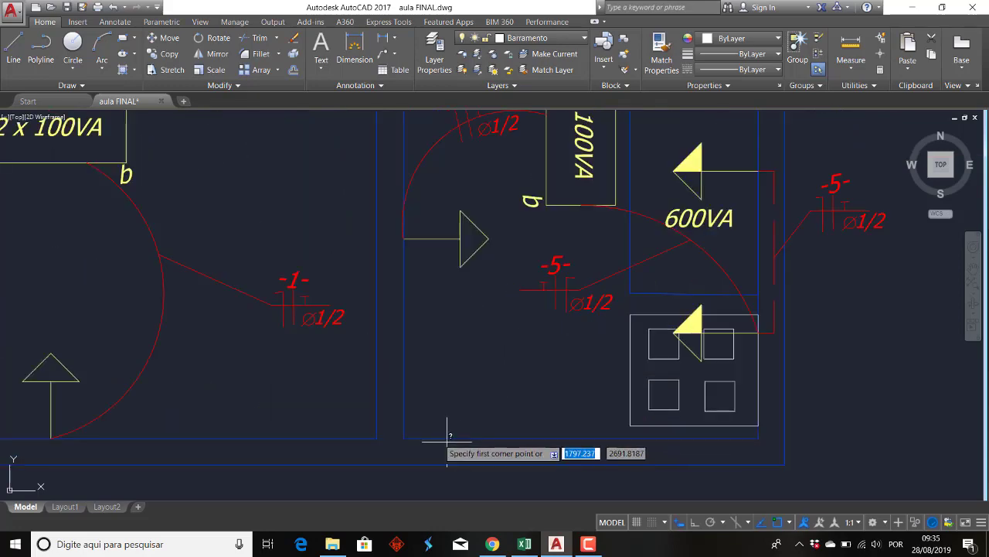
left_click(403, 437)
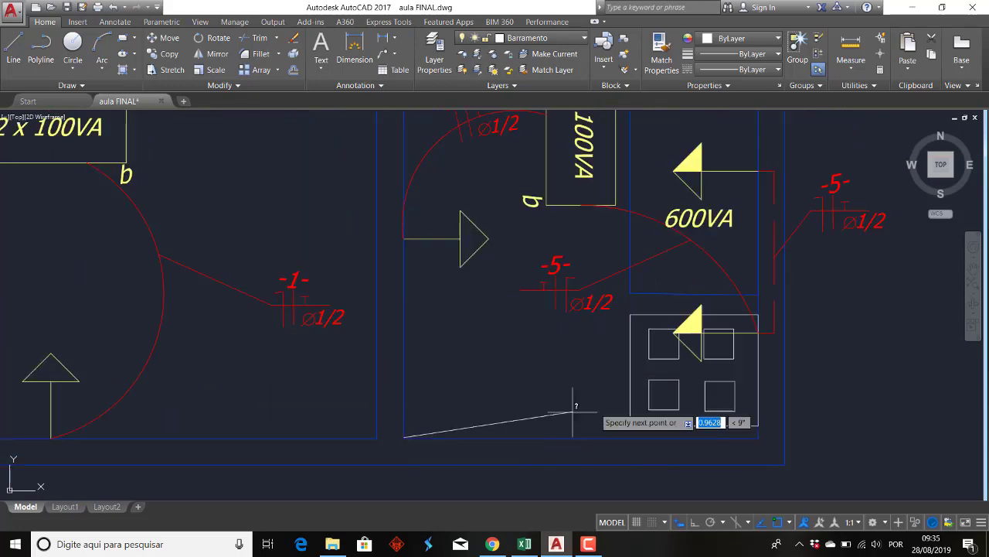
left_click(758, 437)
scroll(758, 433, "down", 5)
scroll(746, 305, "up", 4)
scroll(765, 216, "up", 2)
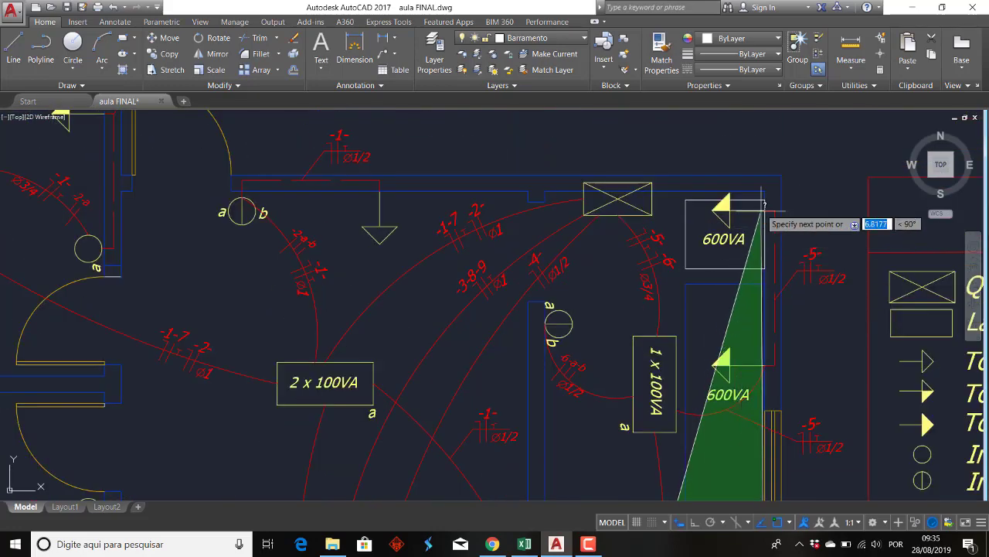
left_click(764, 191)
scroll(568, 192, "up", 2)
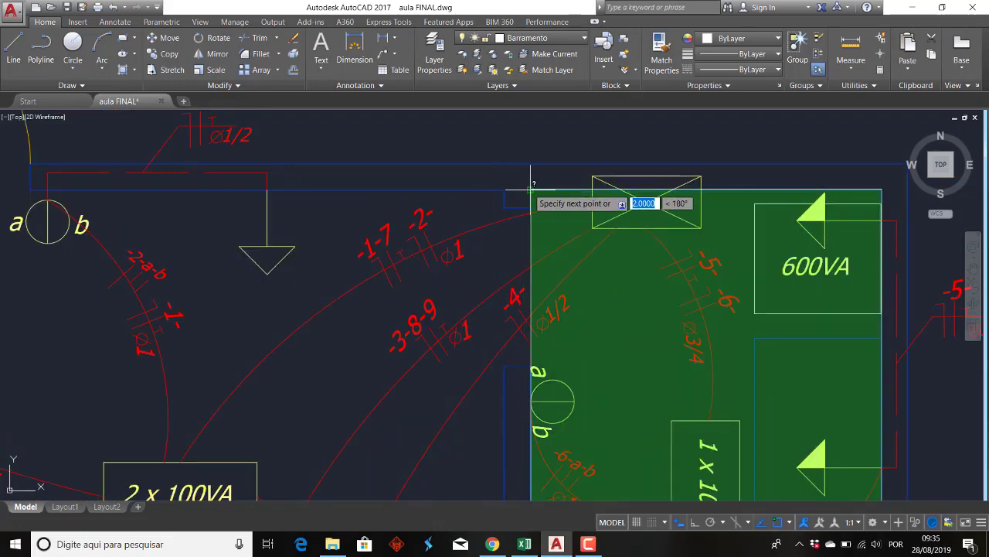
key("Return")
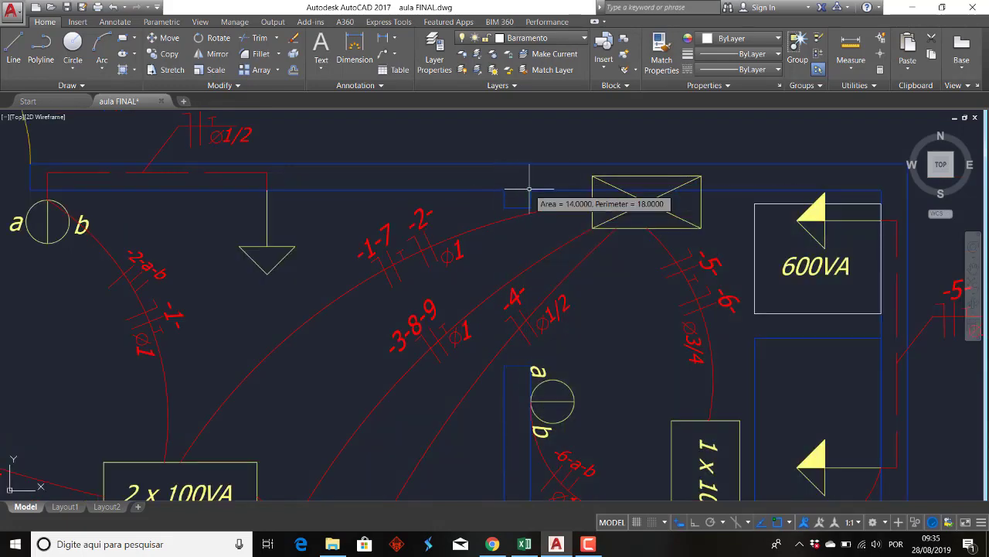
Enter 14 in B15 and 18 in C15 for COZINHA.
key("alt+Tab")
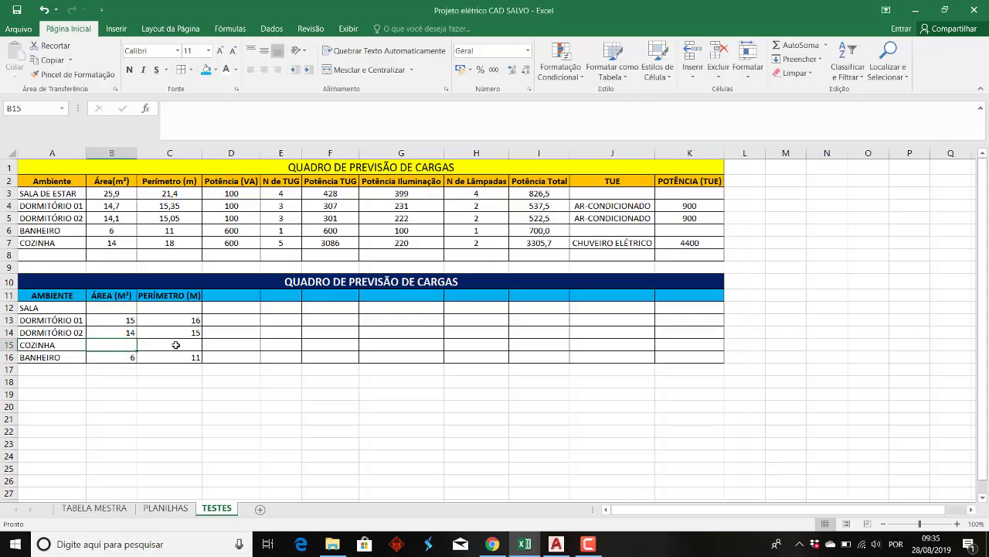
type("14")
left_click(200, 350)
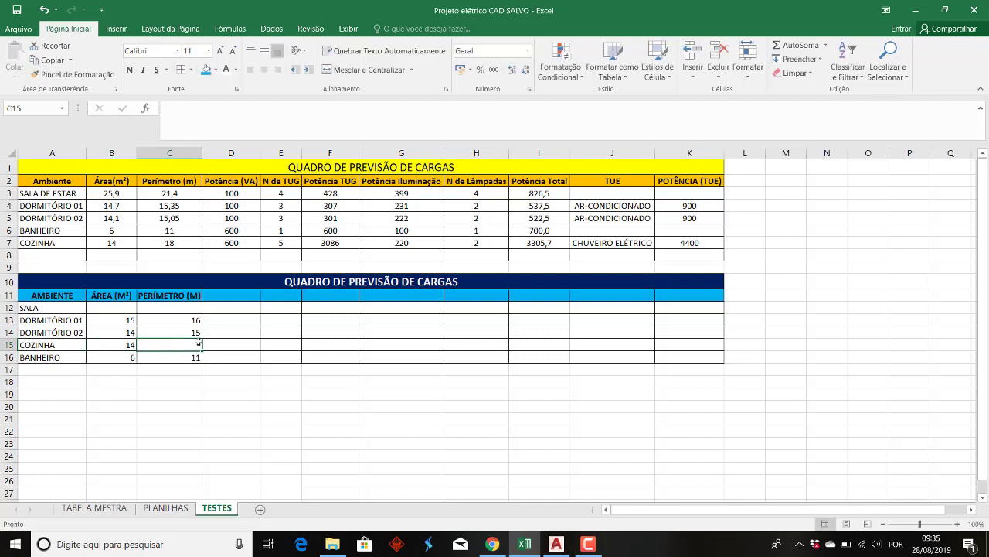
type("18")
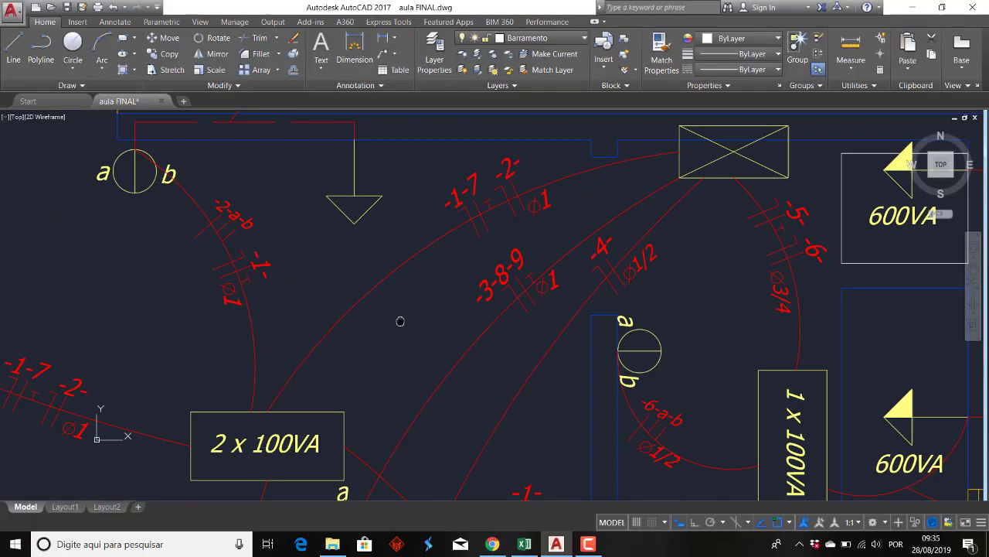
scroll(399, 320, "down", 3)
Outline the living room's four corners to read area 25.9 and perimeter 21.4, then switch to Excel.
scroll(400, 320, "down", 3)
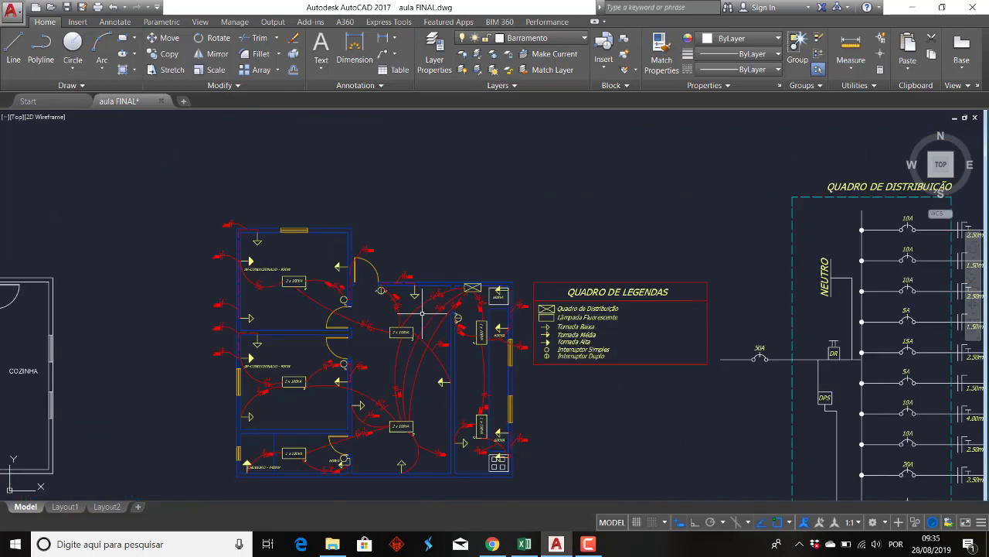
scroll(362, 415, "up", 3)
scroll(361, 415, "up", 2)
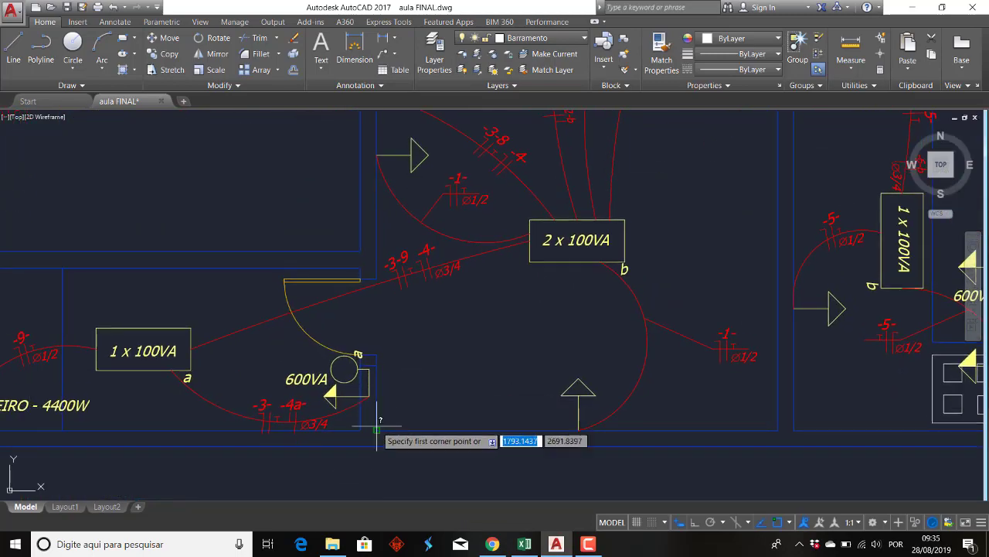
left_click(376, 430)
left_click(744, 431)
scroll(561, 458, "down", 3)
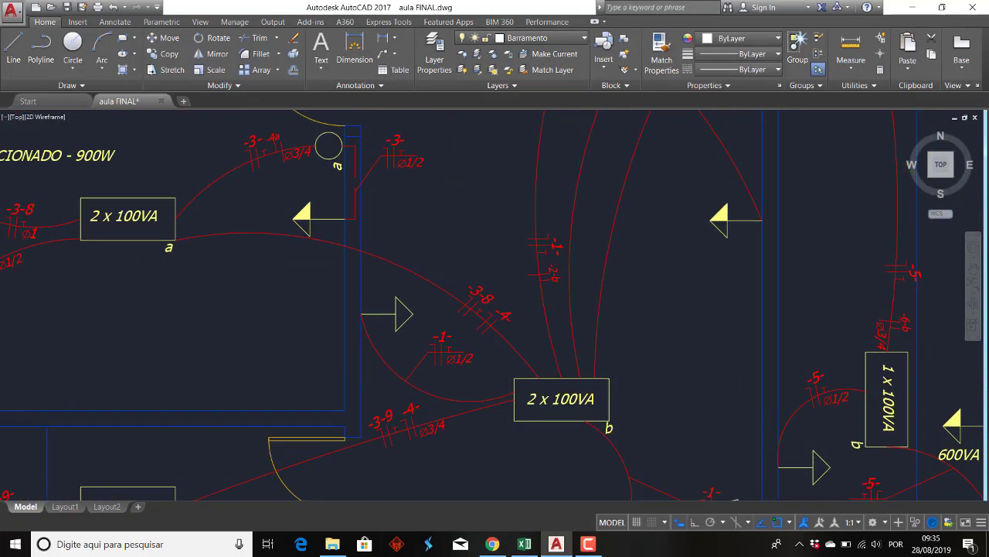
scroll(561, 458, "down", 3)
scroll(765, 317, "up", 1)
scroll(754, 248, "up", 3)
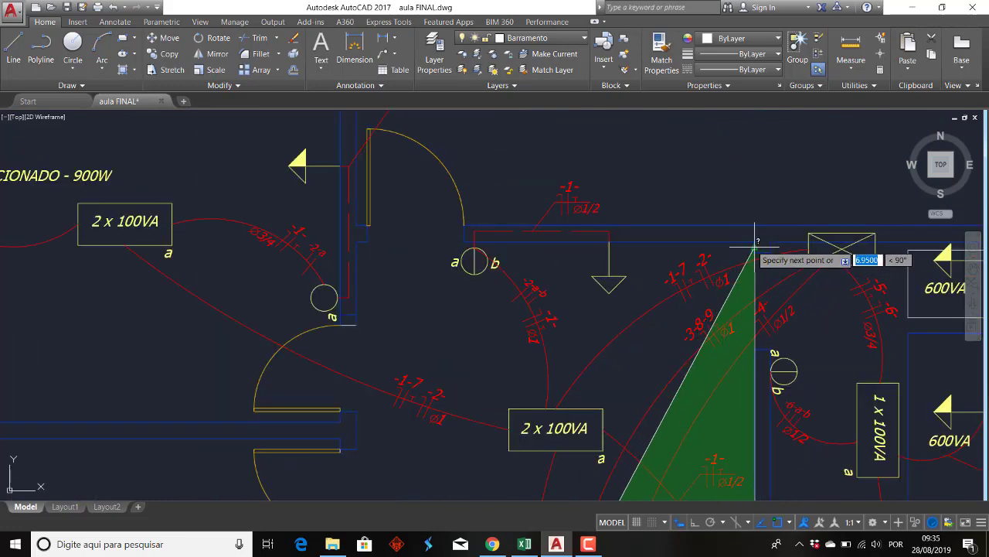
left_click(755, 241)
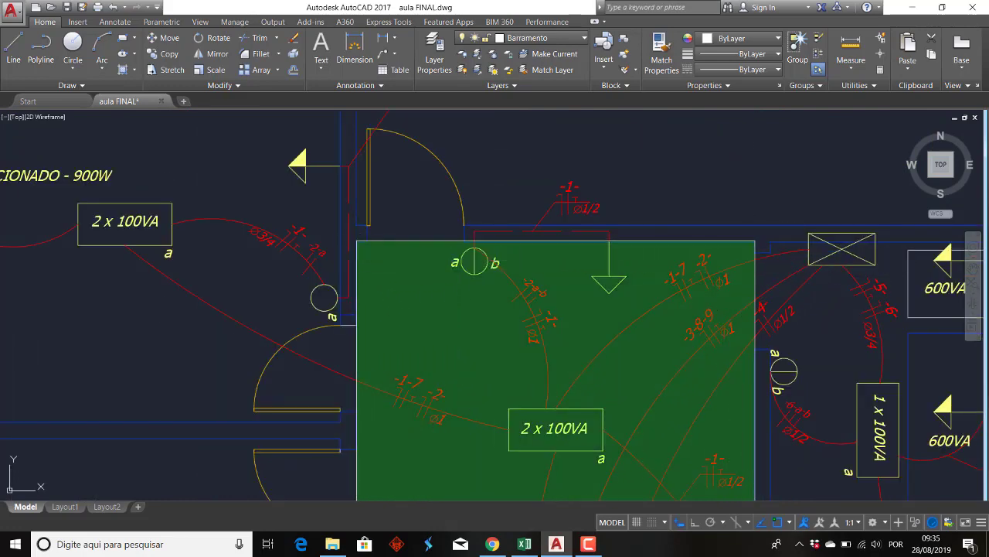
left_click(357, 241)
key("Return")
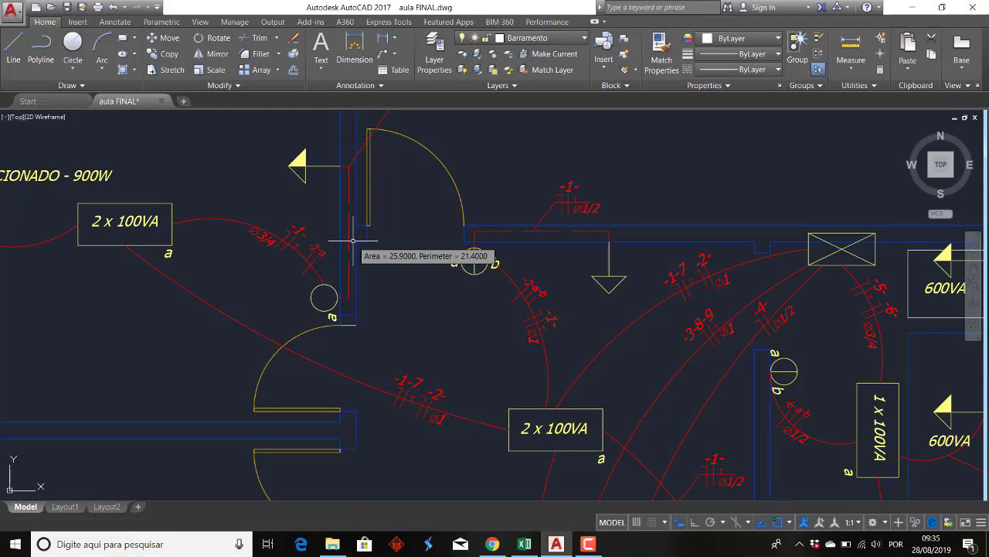
key("alt+Tab")
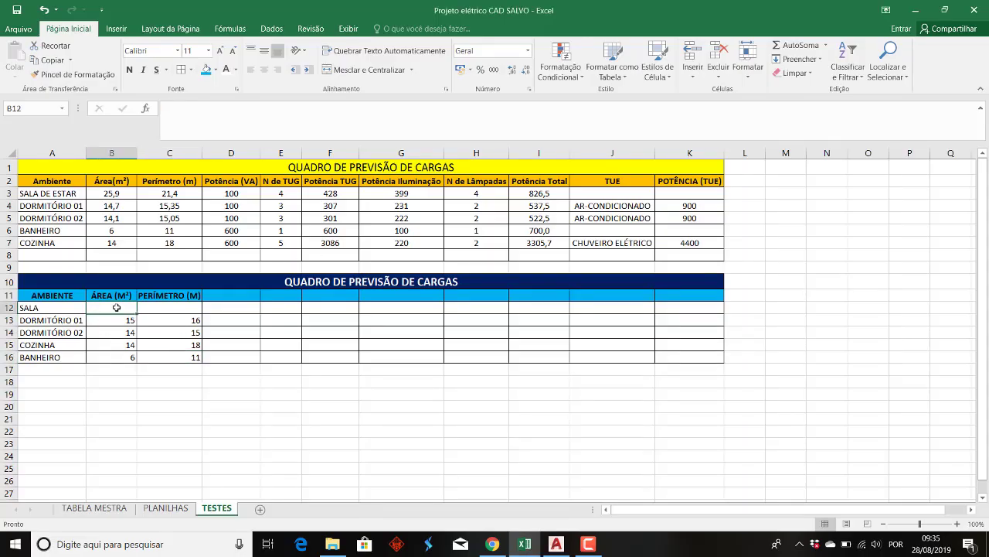
Enter 26 as SALA's area in B12 and 21 as its perimeter in C12.
type("26")
key("Return")
type("21")
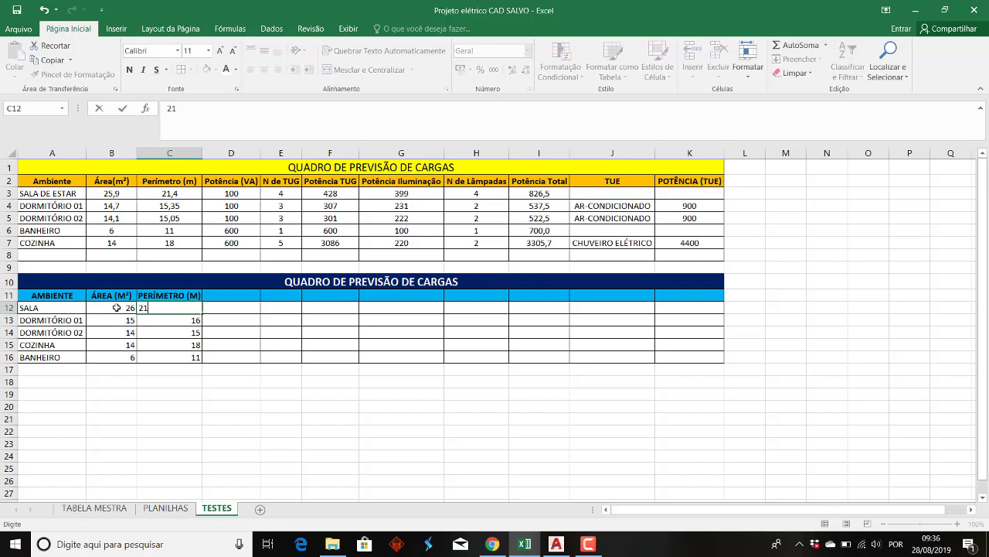
key("Return")
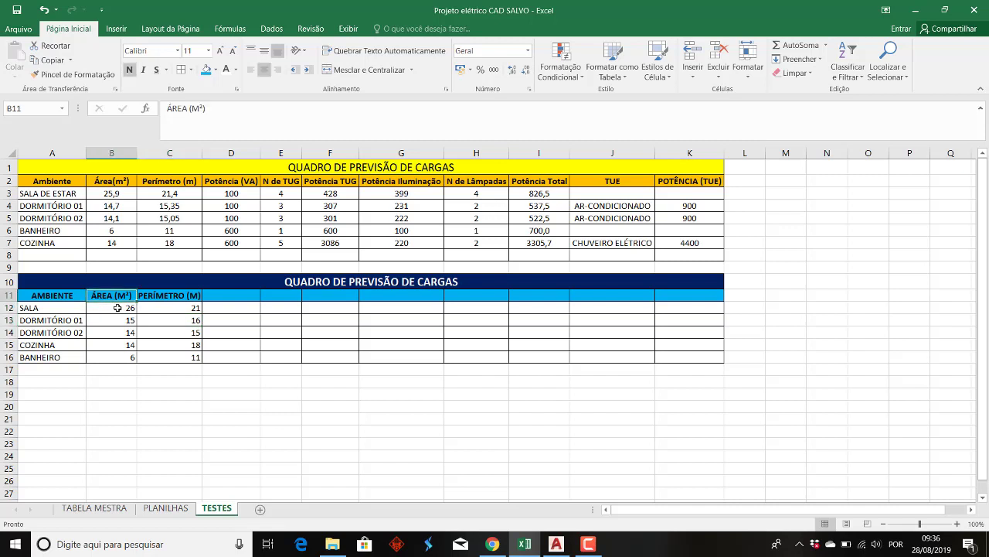
Center the area and perimeter values in B12:C16.
left_click(164, 352, "shift")
left_click(164, 369)
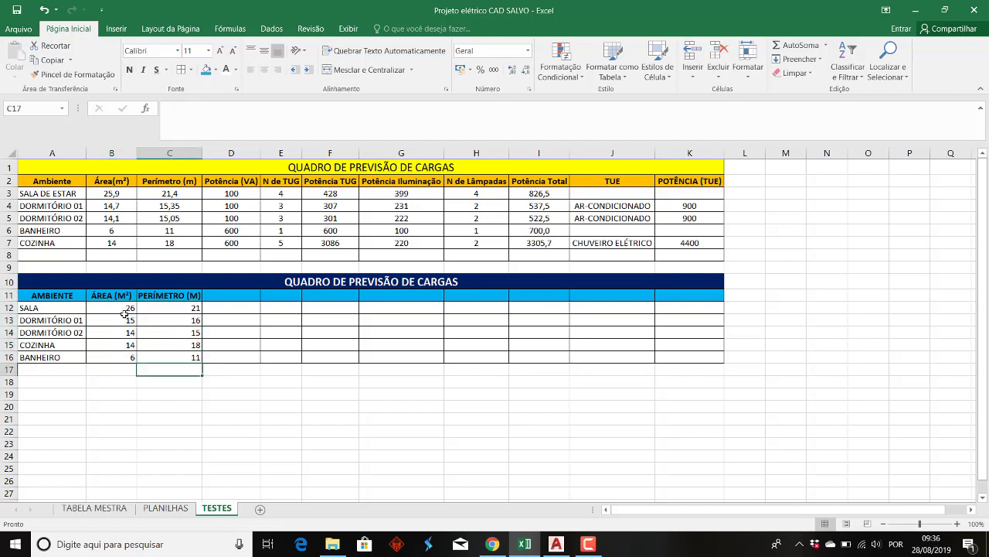
left_click_drag(126, 312, 188, 357)
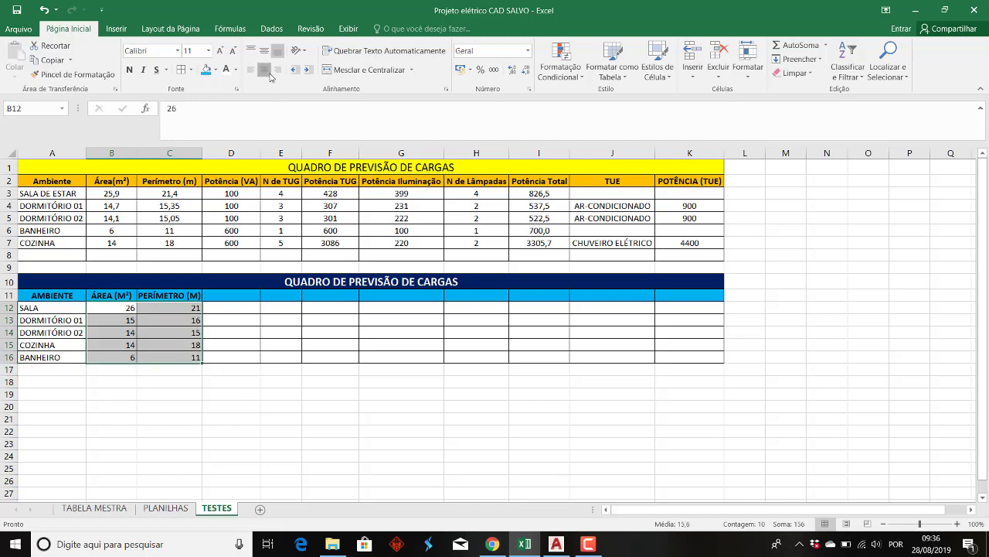
left_click(264, 69)
left_click(293, 370)
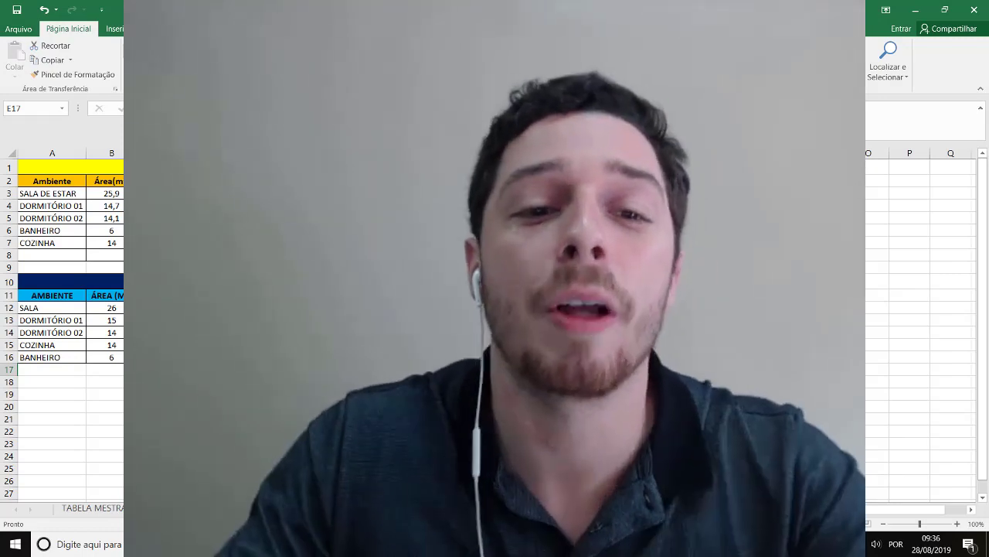
Enter the N de TUG heading in cell E11 of the lower table and return from Chrome to Excel.
left_click(291, 296)
type("=")
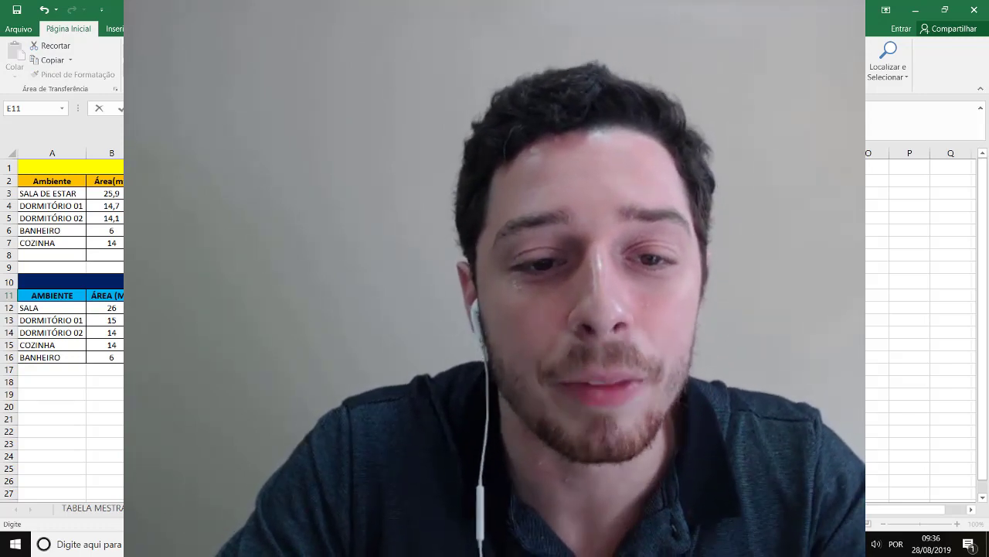
key("Return")
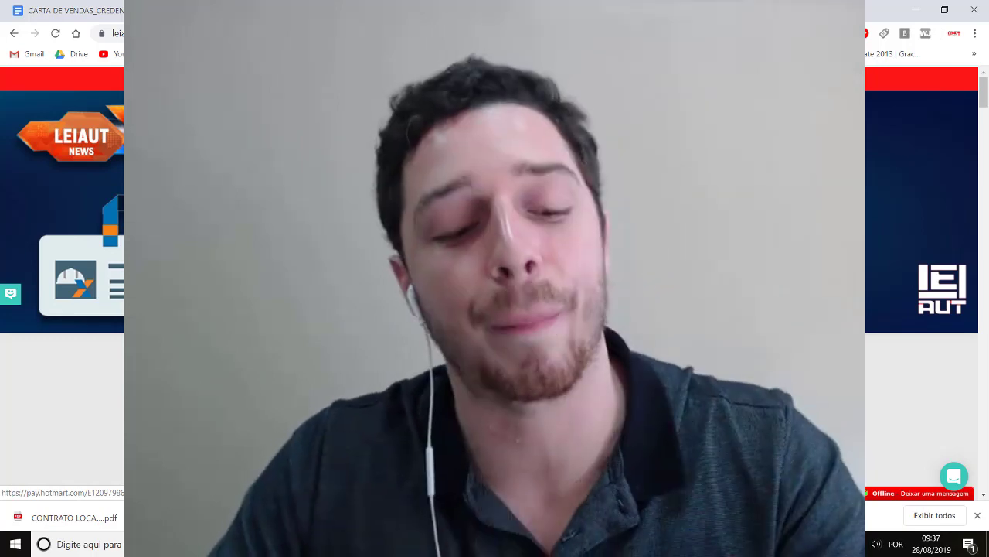
key("alt+Tab")
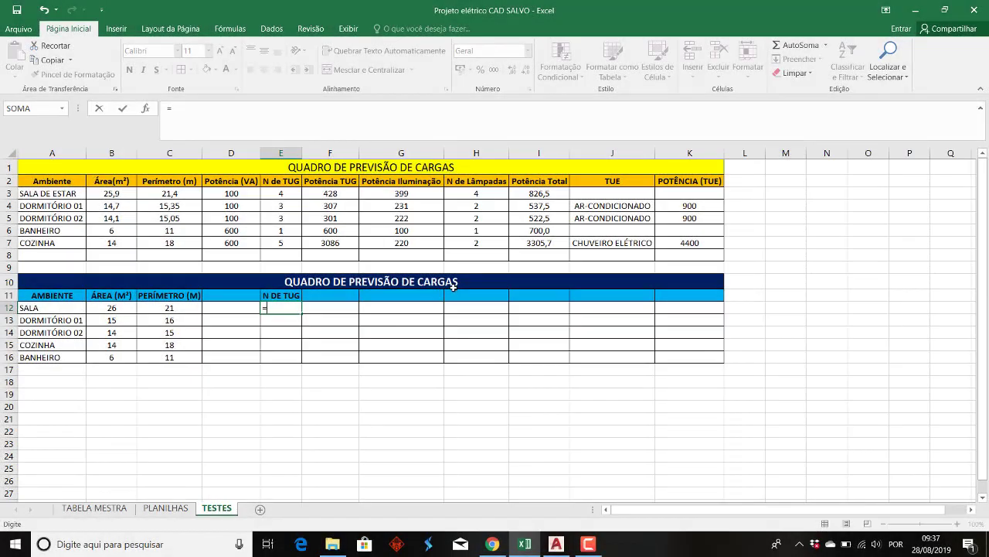
Enter =C12/5 for Sala's N de TUG and fill it down to both bedrooms (4,2; 3,2; 3).
left_click(174, 309)
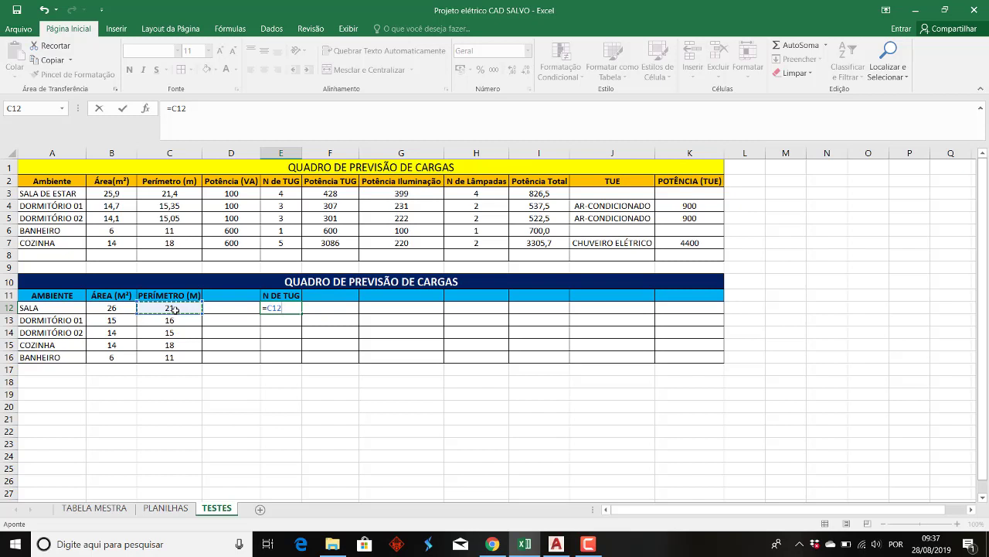
type("/5")
key("Return")
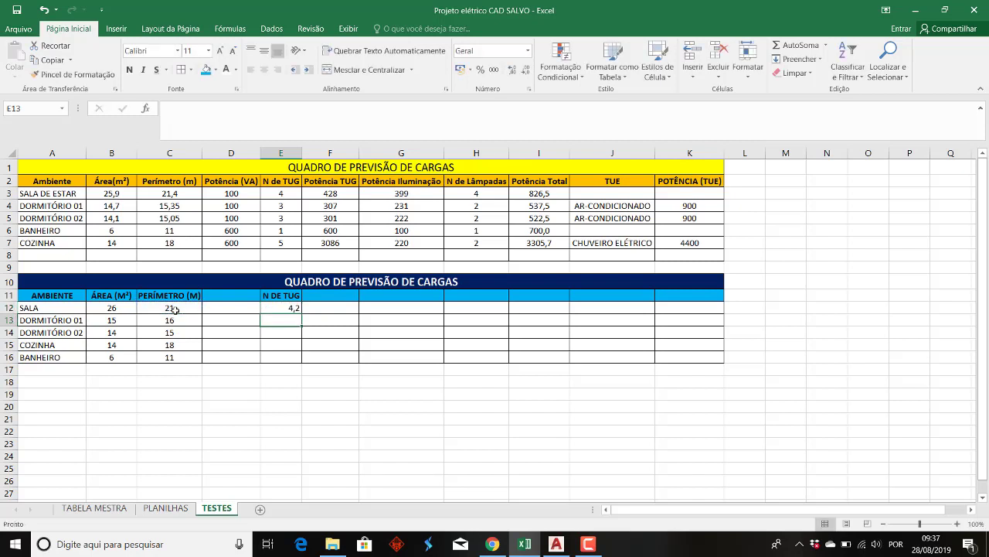
key("Up")
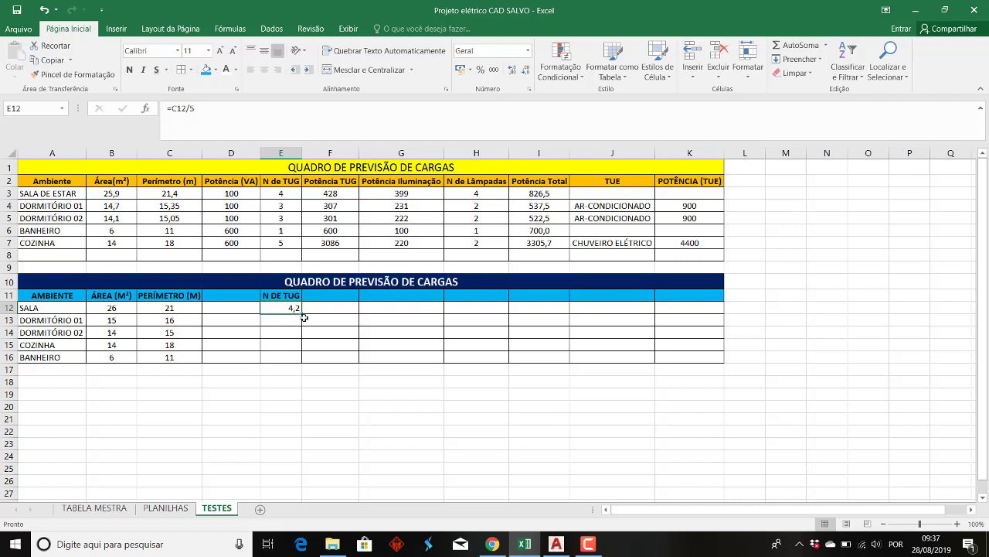
left_click_drag(301, 311, 304, 339)
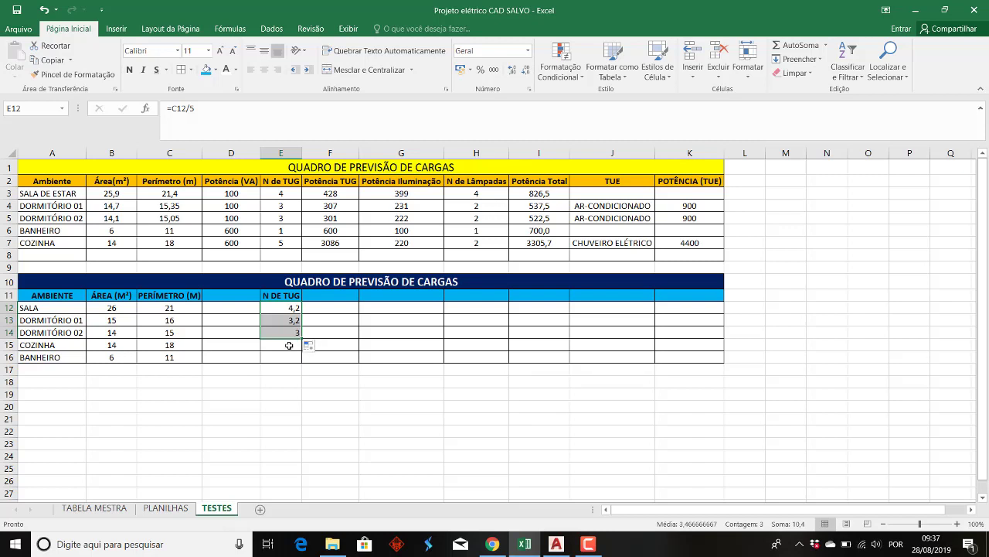
left_click(288, 345)
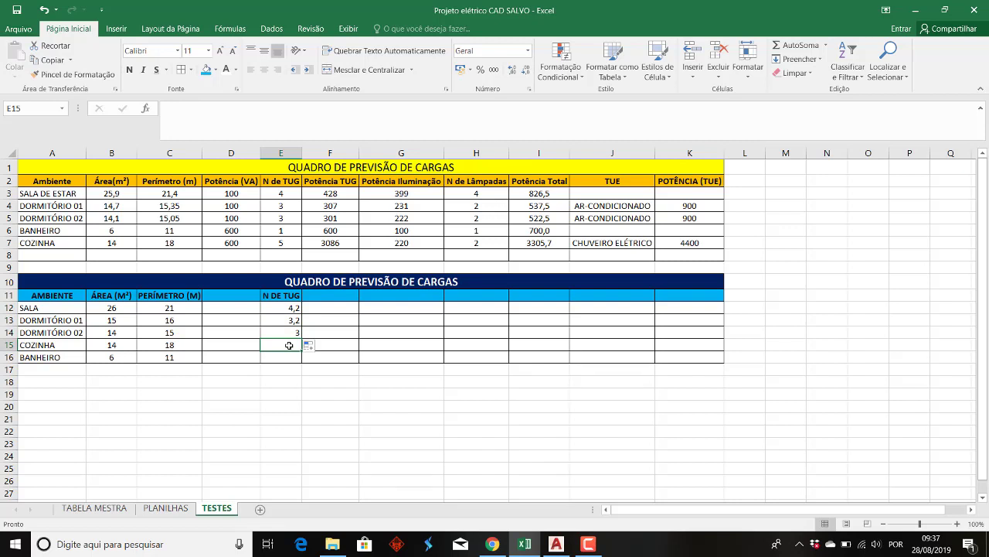
Set Cozinha's N de TUG to =C15/3,5 (5,142857) and Banheiro's to 1.
type("=")
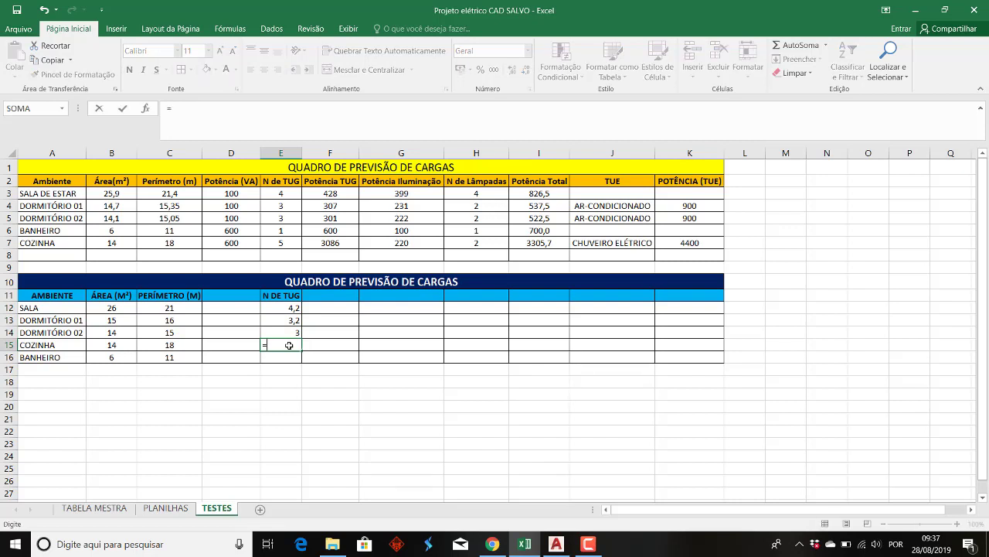
left_click(184, 348)
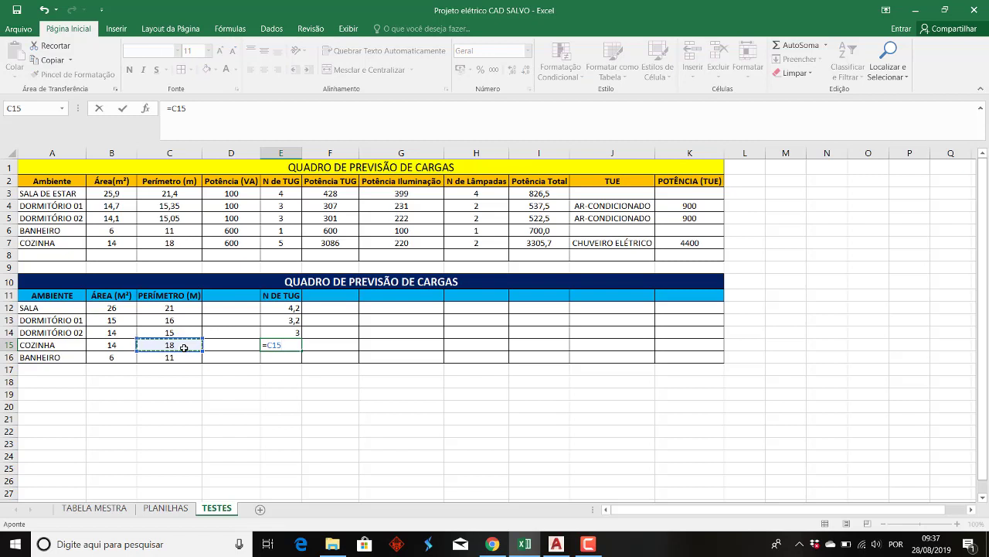
type("/3,5")
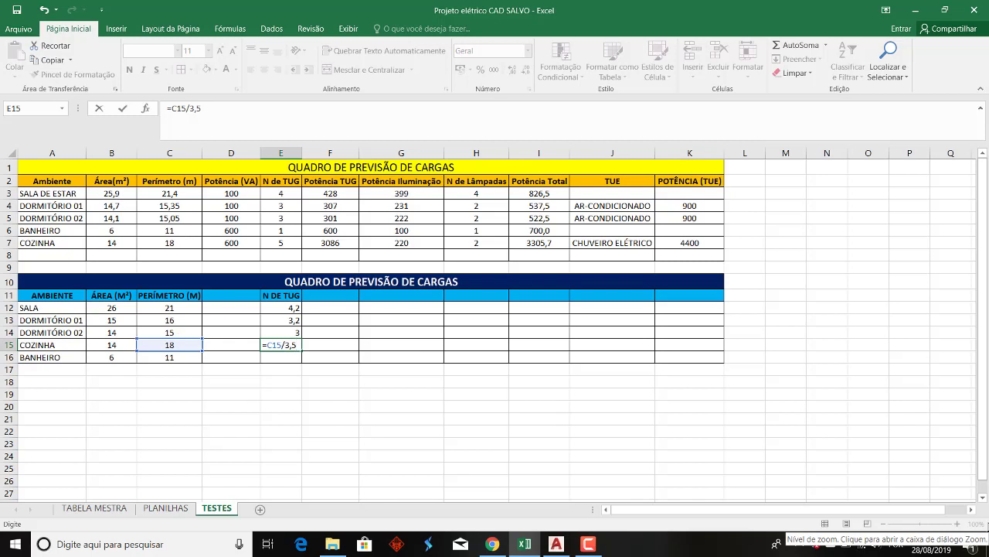
key("Return")
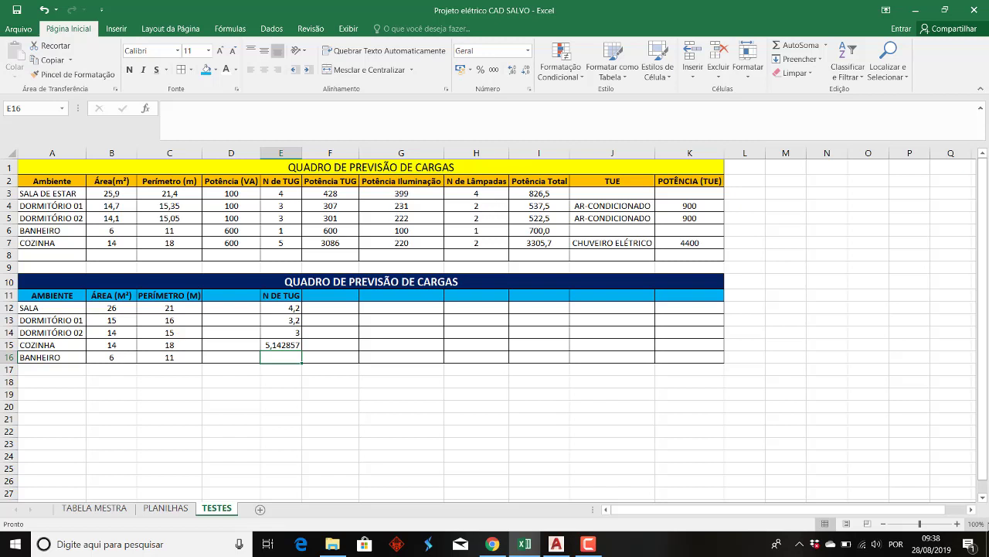
type("1")
key("Return")
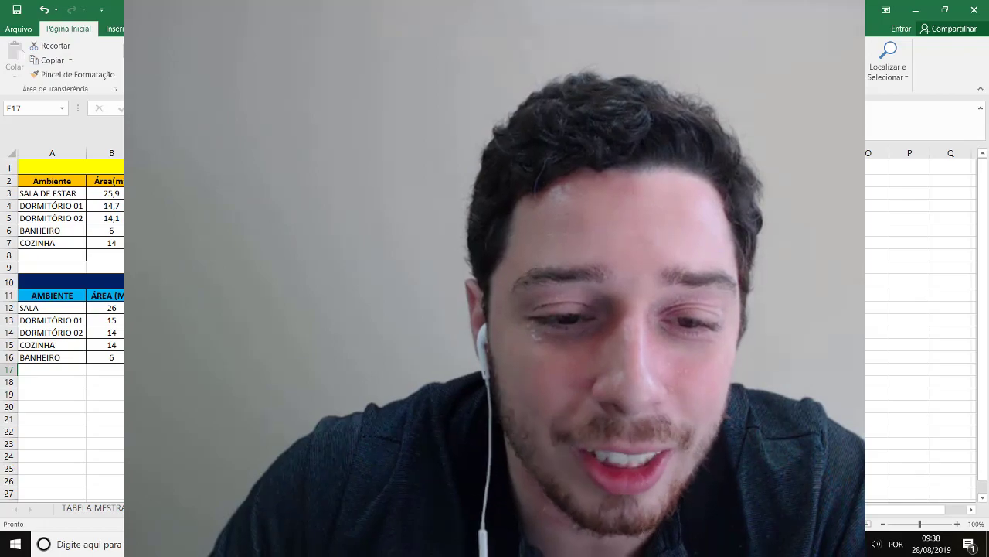
Format E12:E16 as Número with no decimals, showing 4, 3, 3, 5 and 1.
left_click_drag(262, 307, 263, 357)
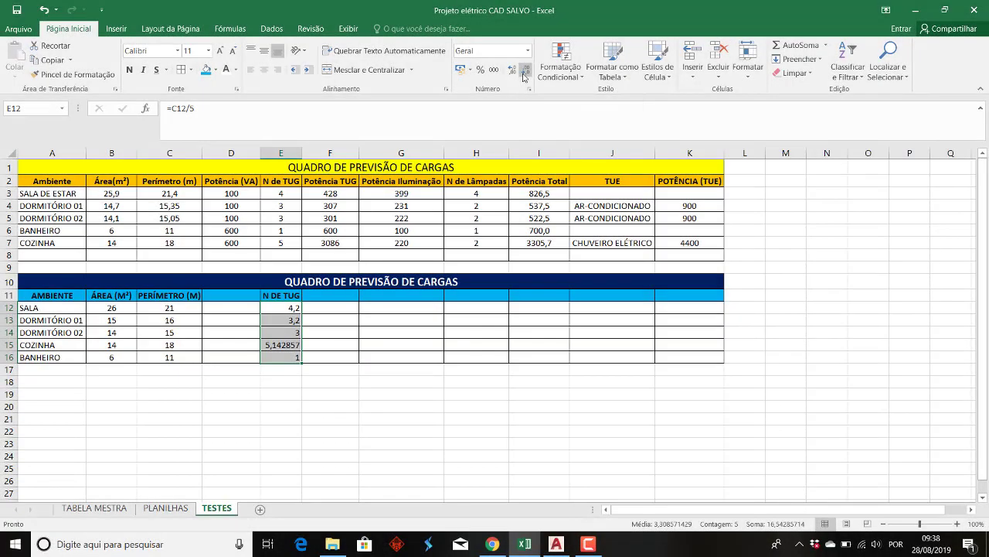
left_click(523, 75)
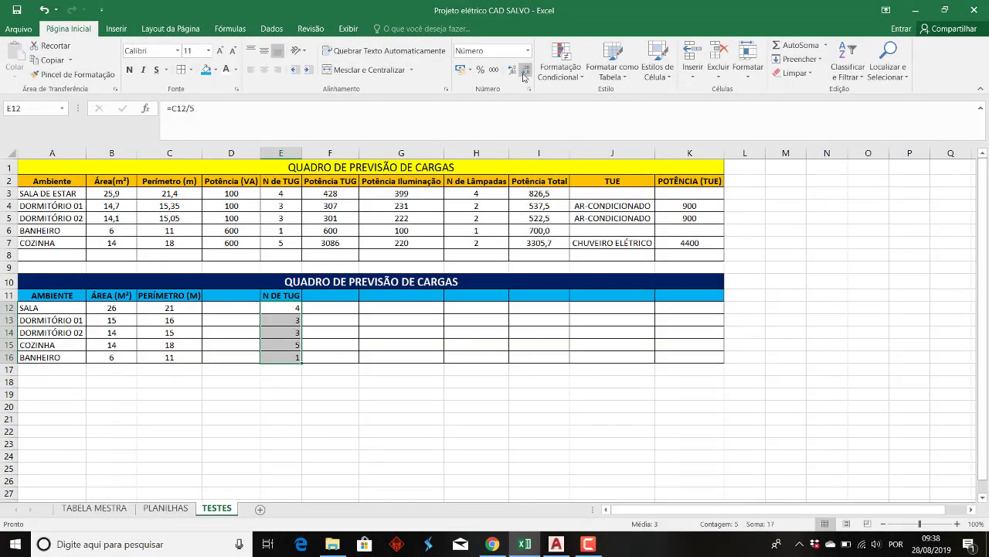
left_click(513, 70)
left_click(514, 70)
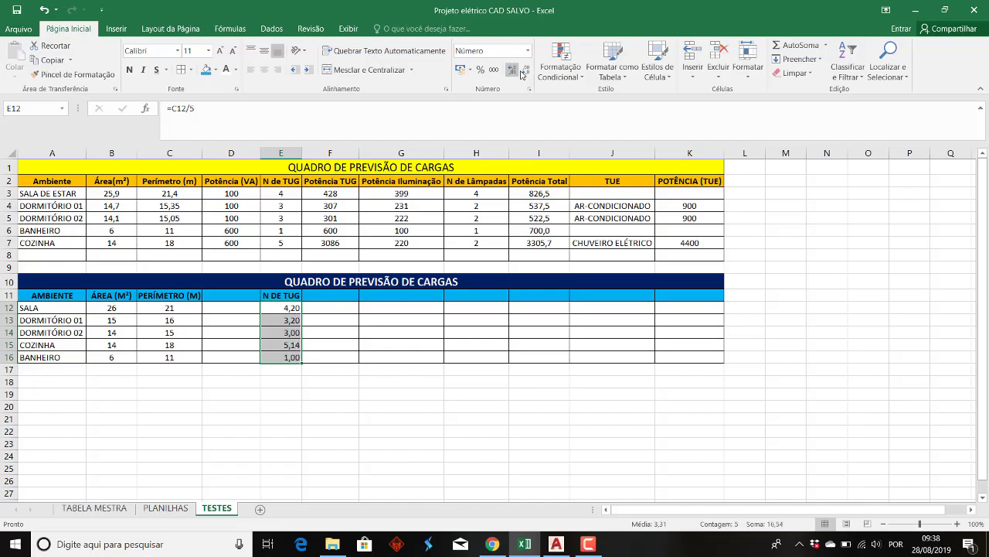
left_click(526, 73)
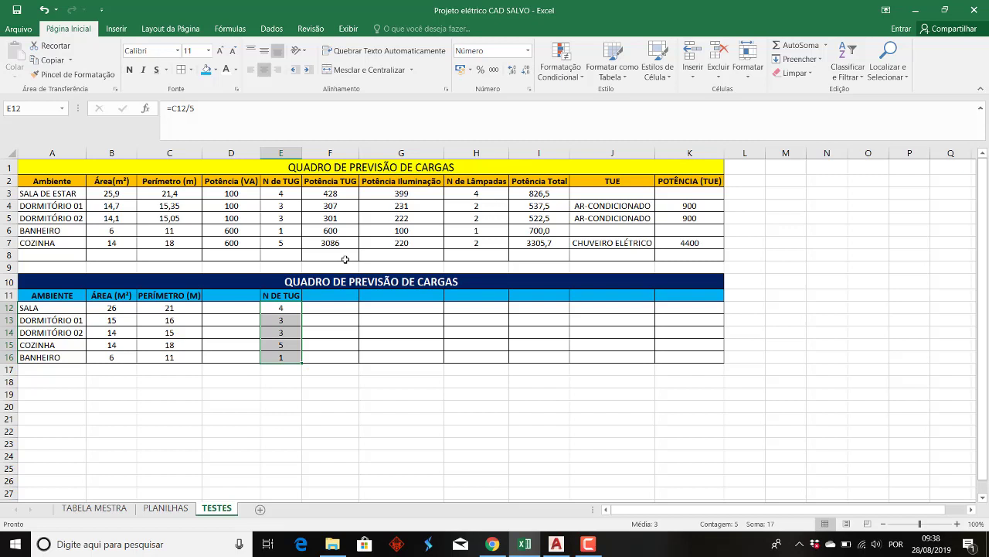
left_click(416, 410)
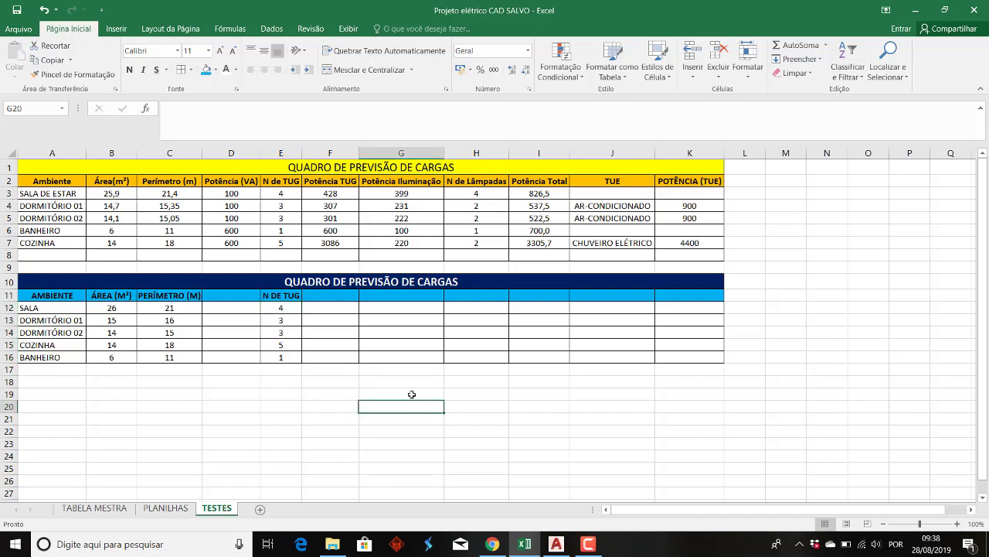
Add the POTÊNCIA (VA) heading in D11 and autofit column D to its width.
left_click(221, 293)
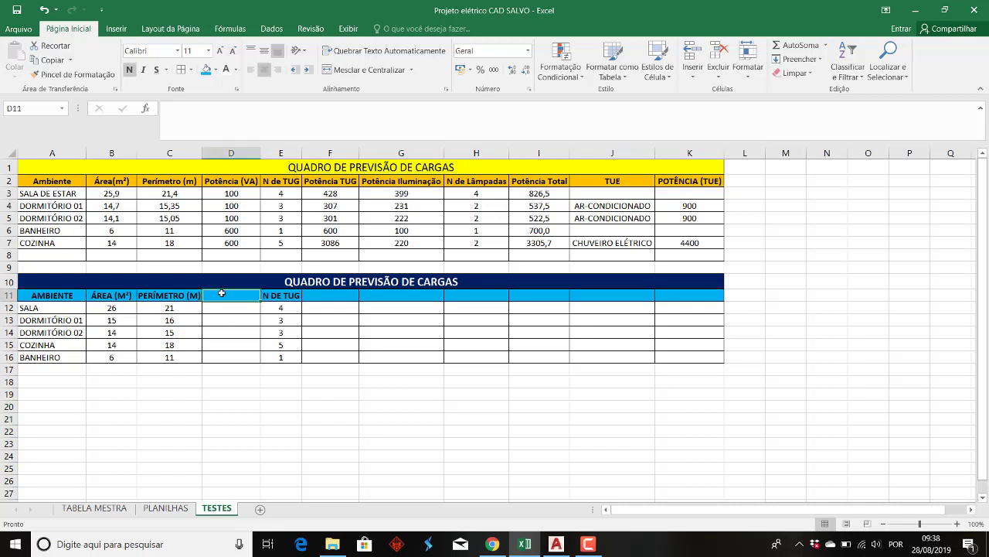
type("POTÊNCIA")
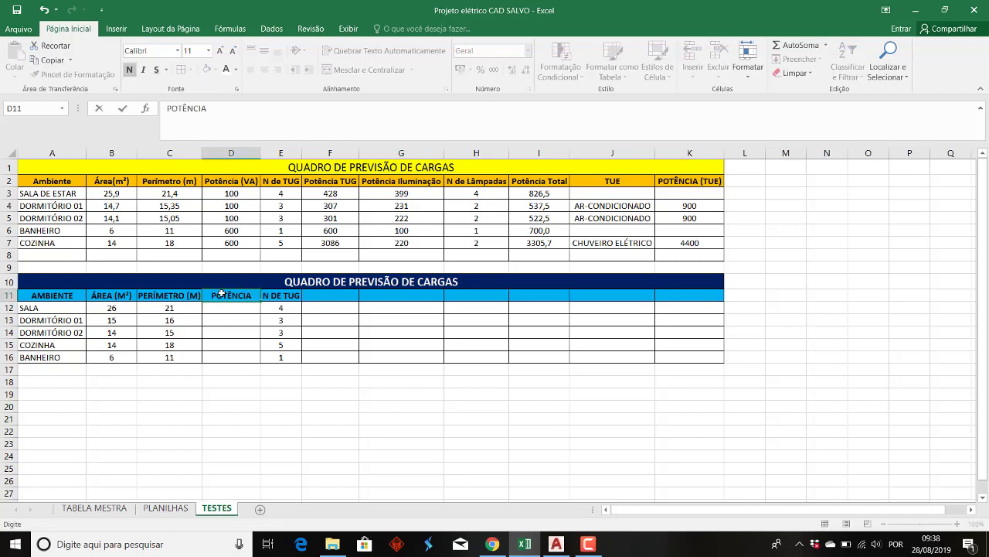
type("VA")
type(")")
key("Return")
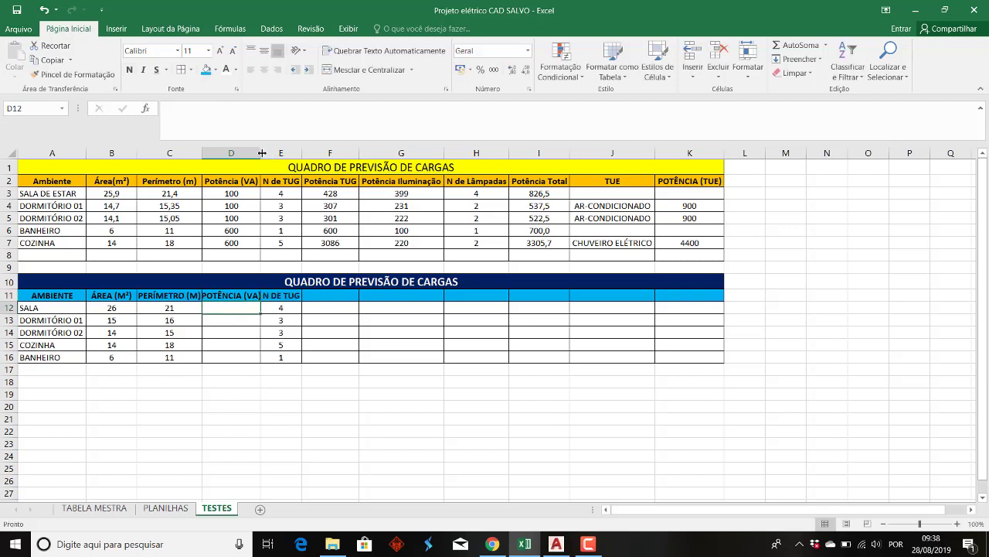
double_click(262, 153)
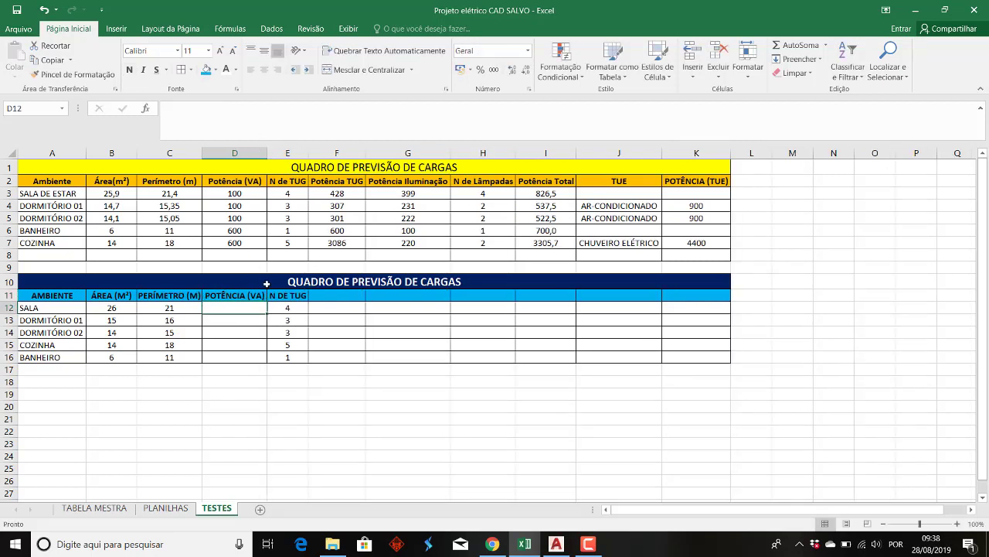
Enter 100 VA for Sala and both bedrooms, and 600 VA for Cozinha and Banheiro.
type("100")
key("Return")
type("1")
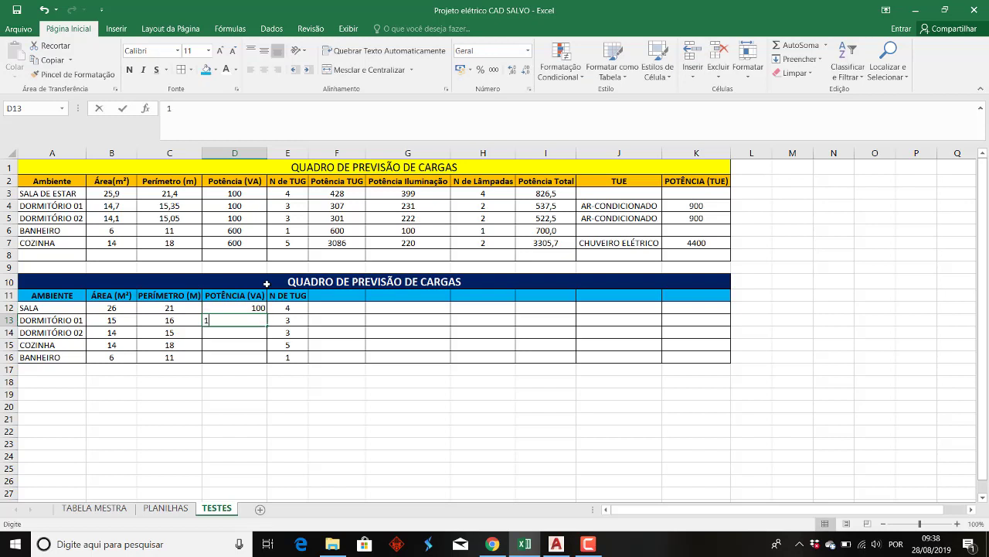
type("00")
key("Return")
type("1")
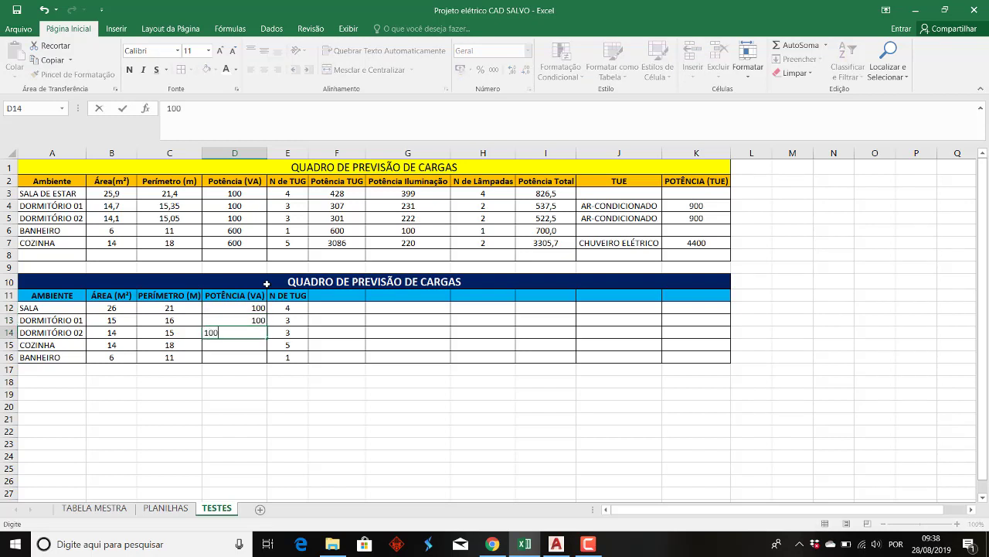
key("Return")
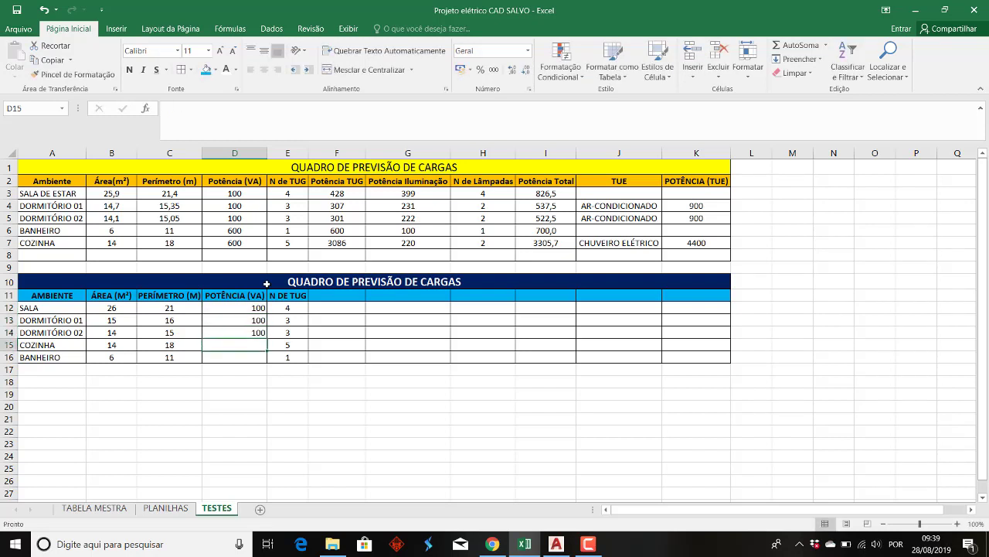
type("600")
key("Return")
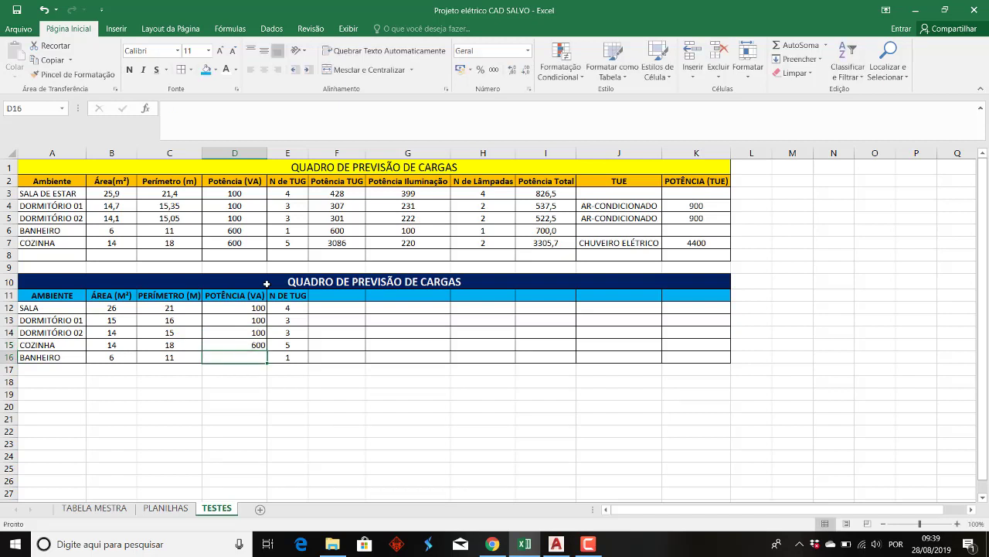
type("600")
key("Return")
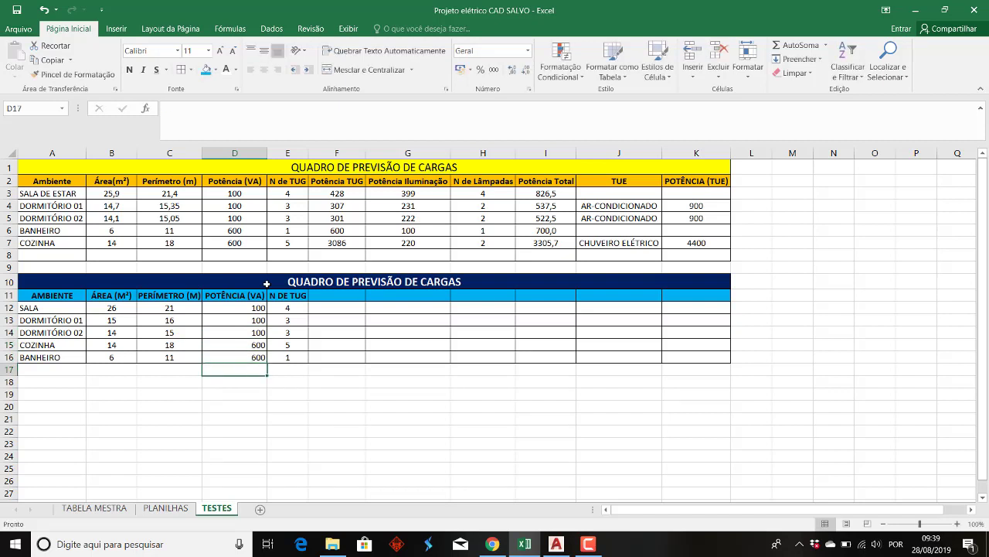